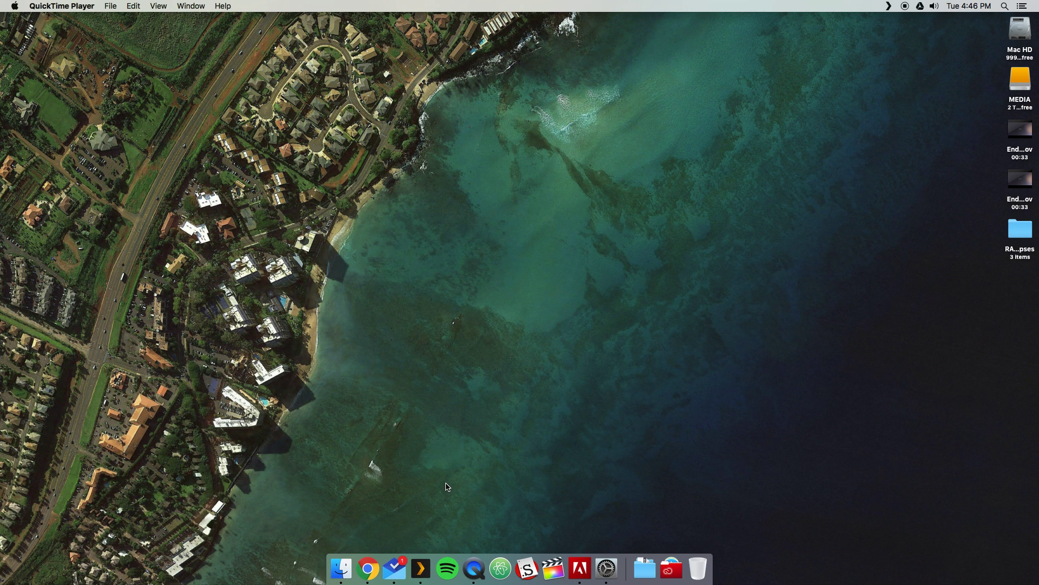
- Launch Boxy from the Dock and refresh the Inbox to show the new message from your account
click(395, 571)
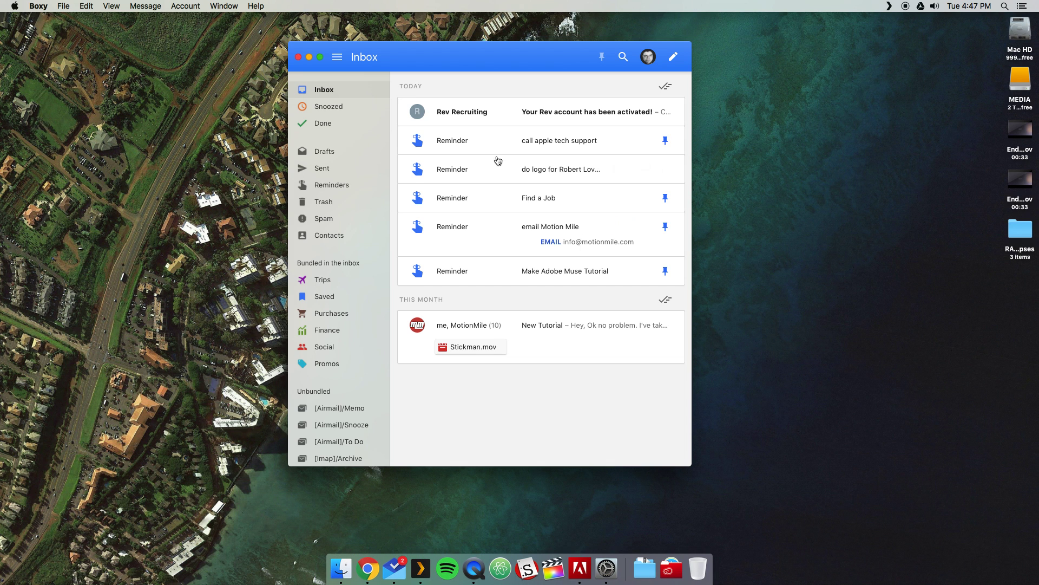
click(360, 92)
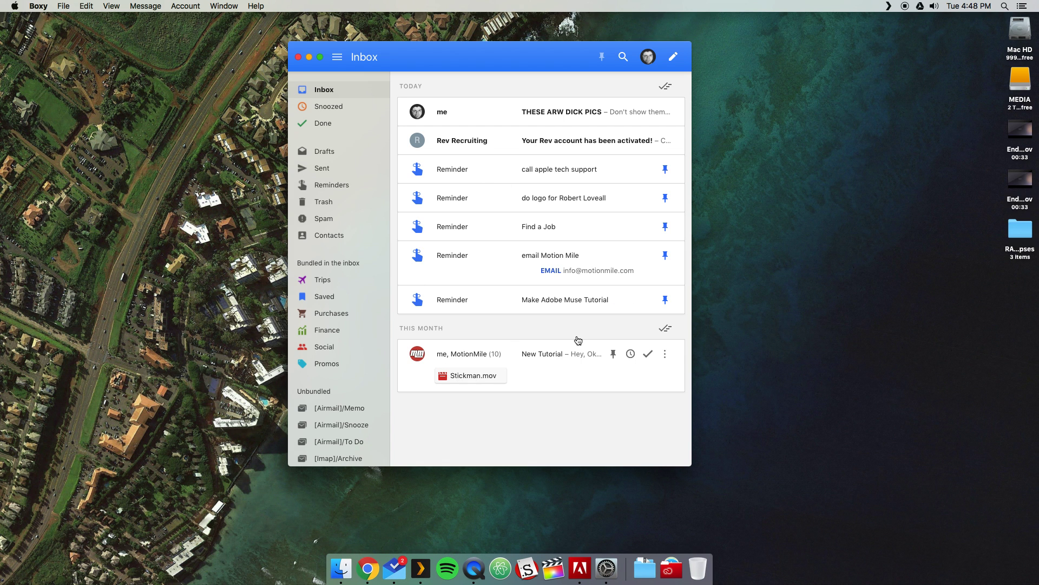
- Open the MotionMile 'New Tutorial' thread and start, then discard, an inline reply
click(487, 354)
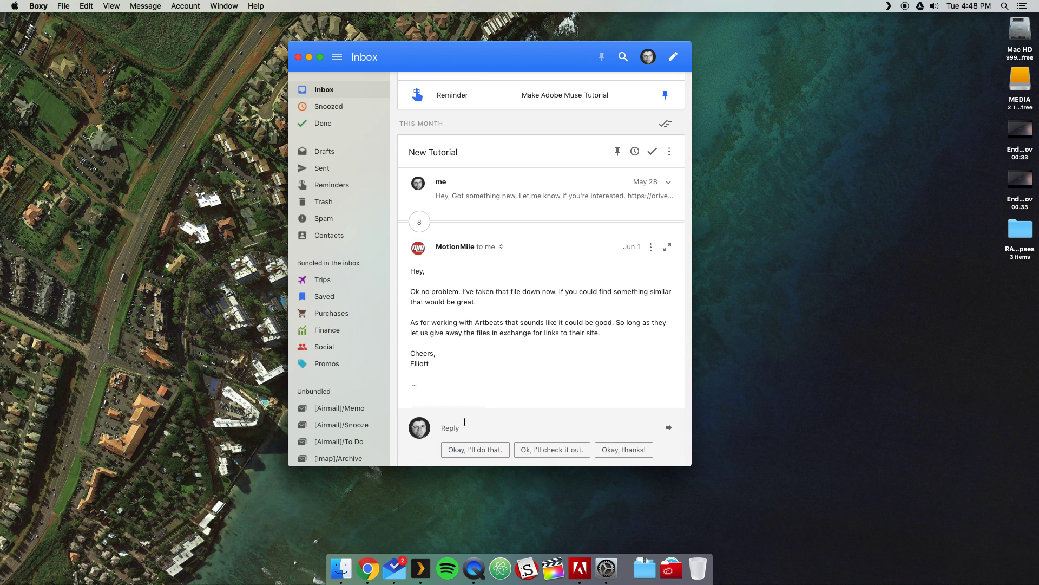
scroll(472, 430, down, 3)
click(471, 366)
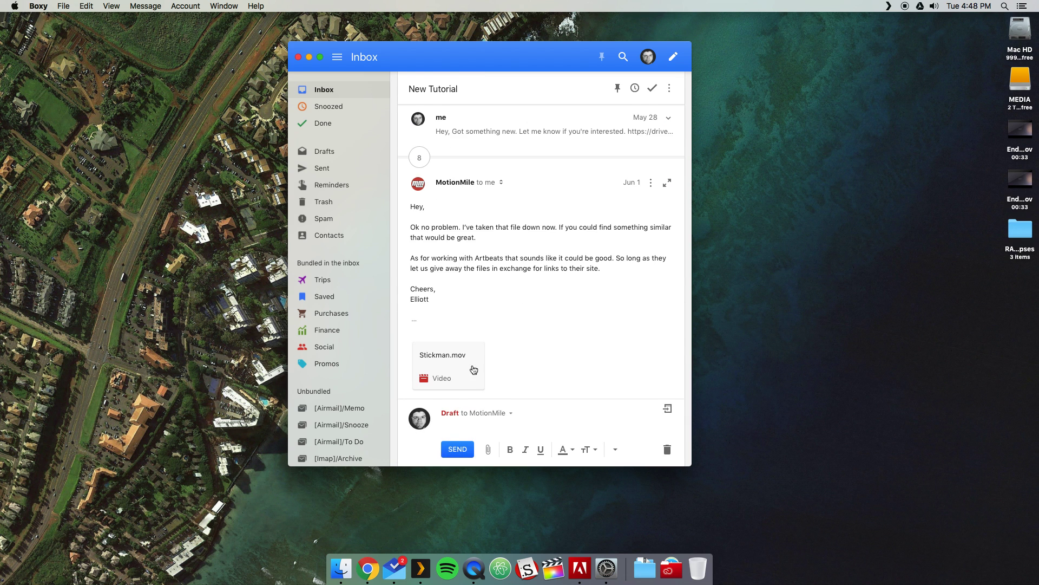
key(Escape)
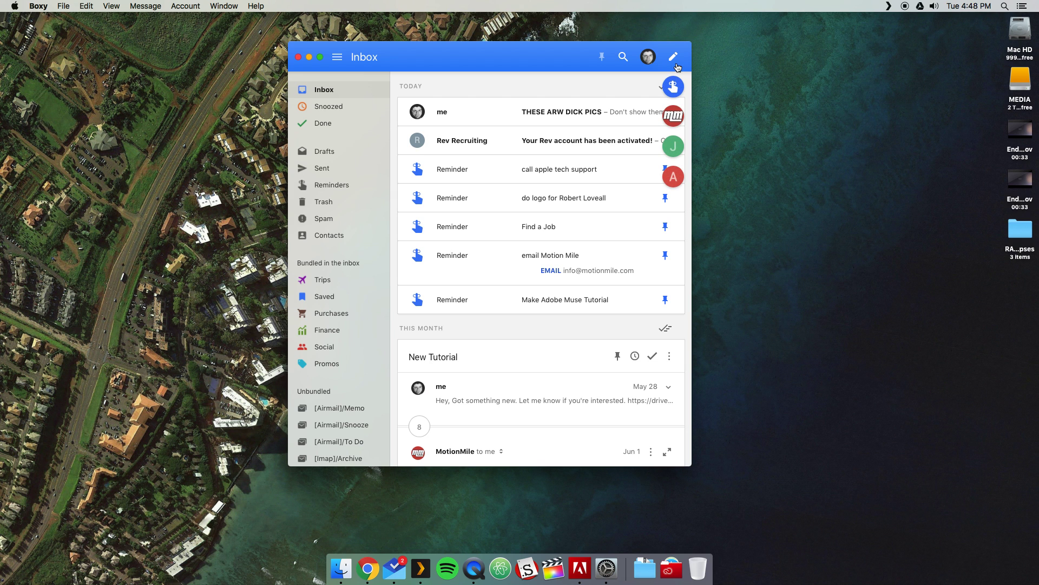
- Start and close a new email, collapse the thread, and close the Boxy window
click(674, 58)
click(655, 218)
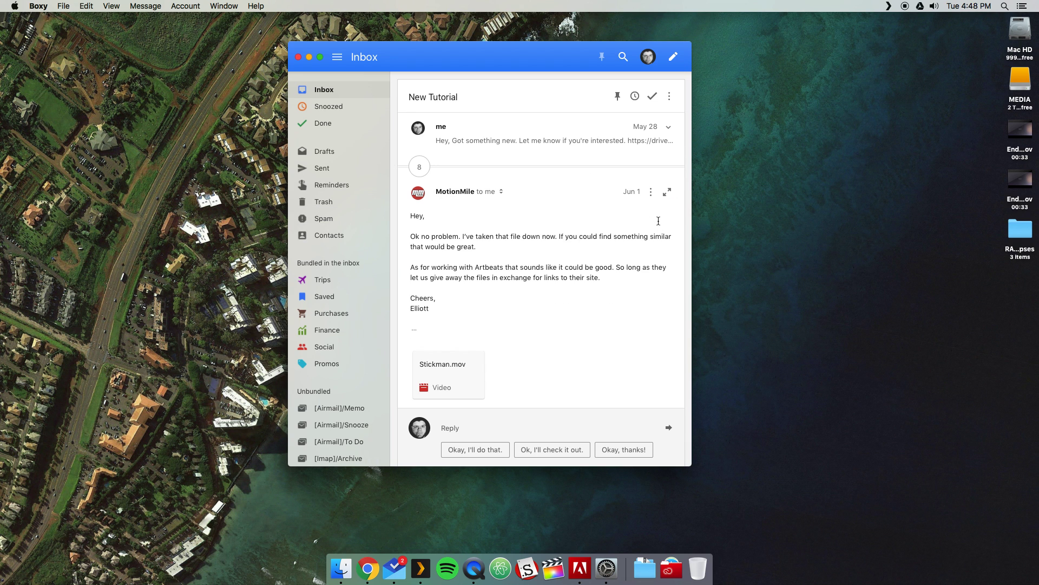
click(357, 96)
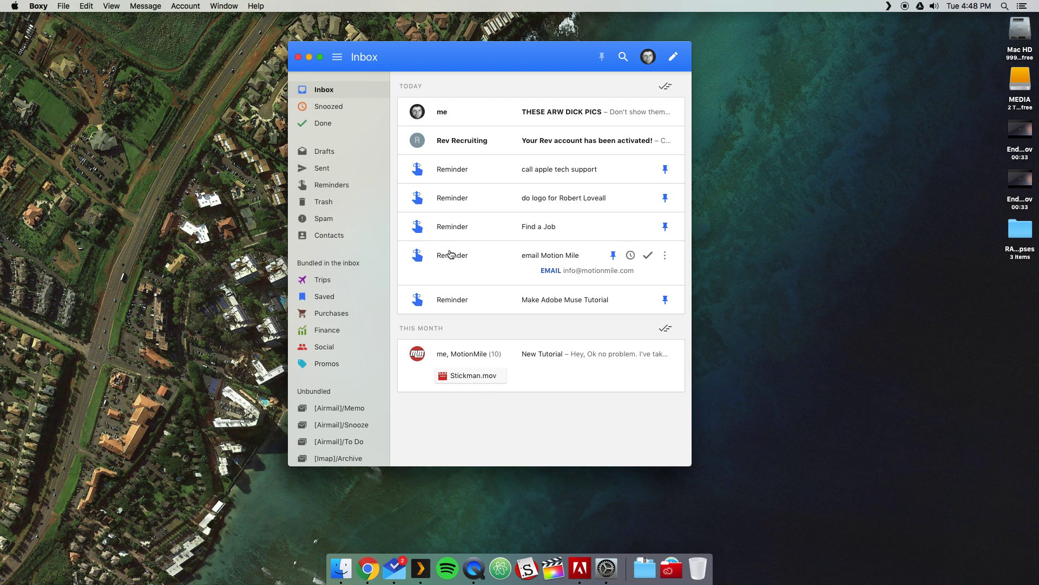
click(298, 57)
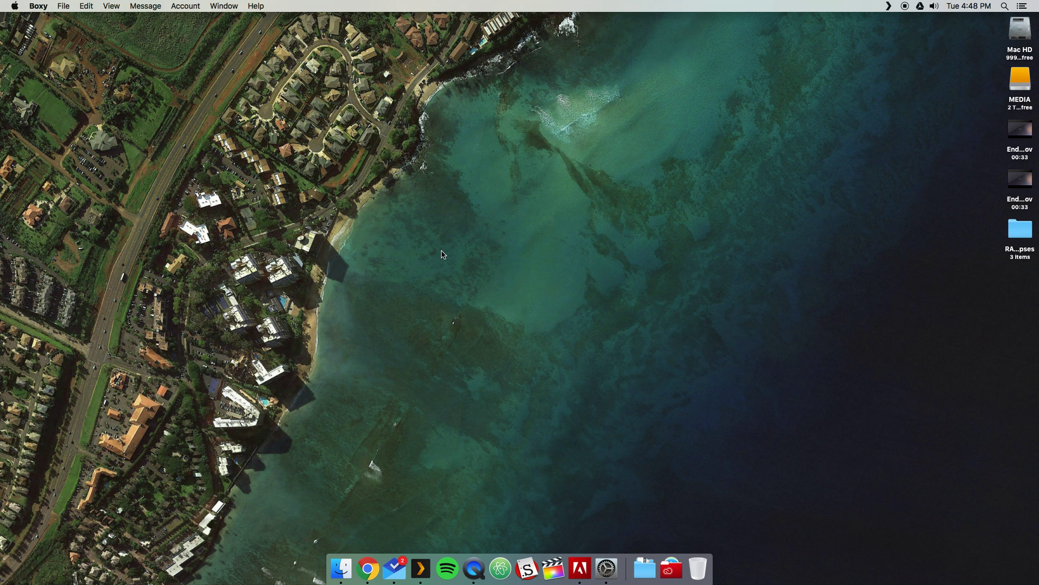
right_click(369, 568)
click(390, 435)
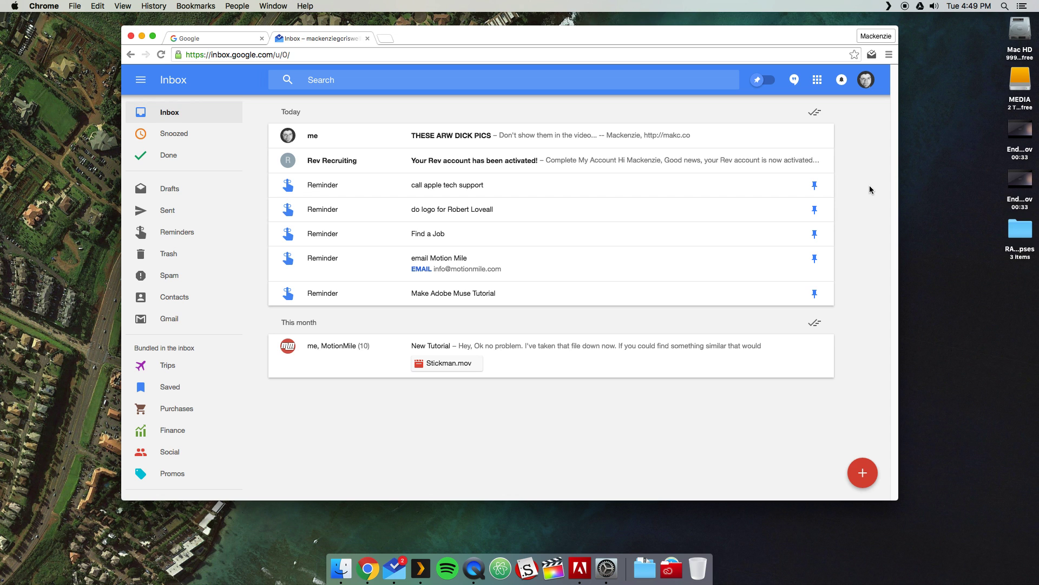
click(399, 568)
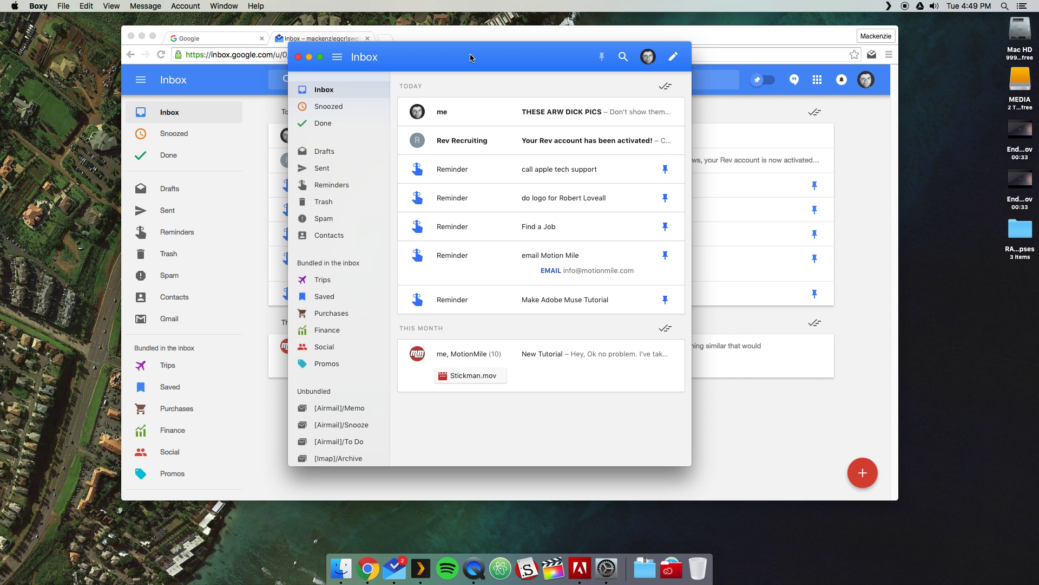
click(298, 57)
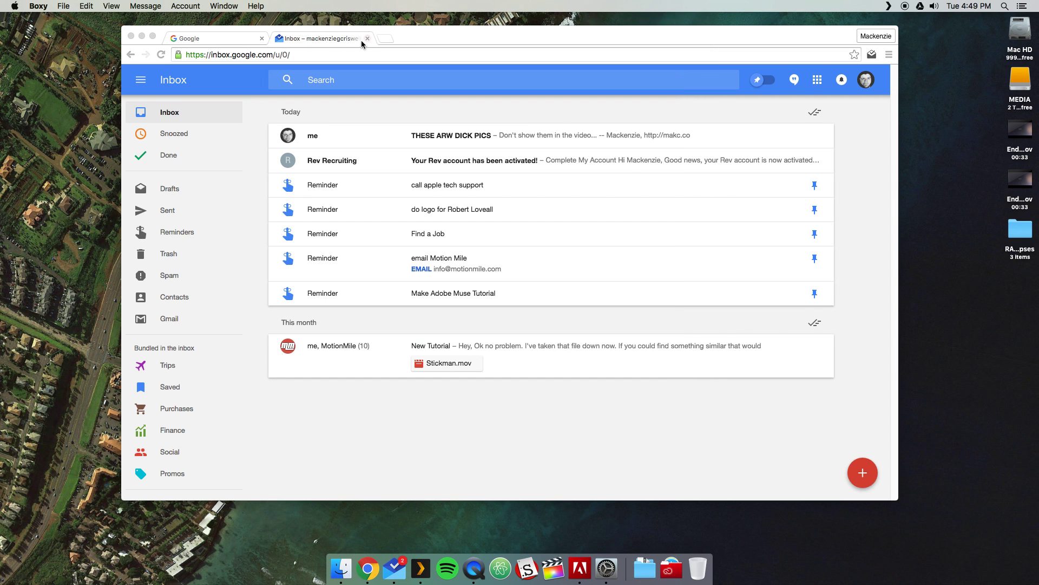
- Open Boxy's $5.99 Mac App Store listing from the Boxy tab and reposition the App Store window
click(350, 50)
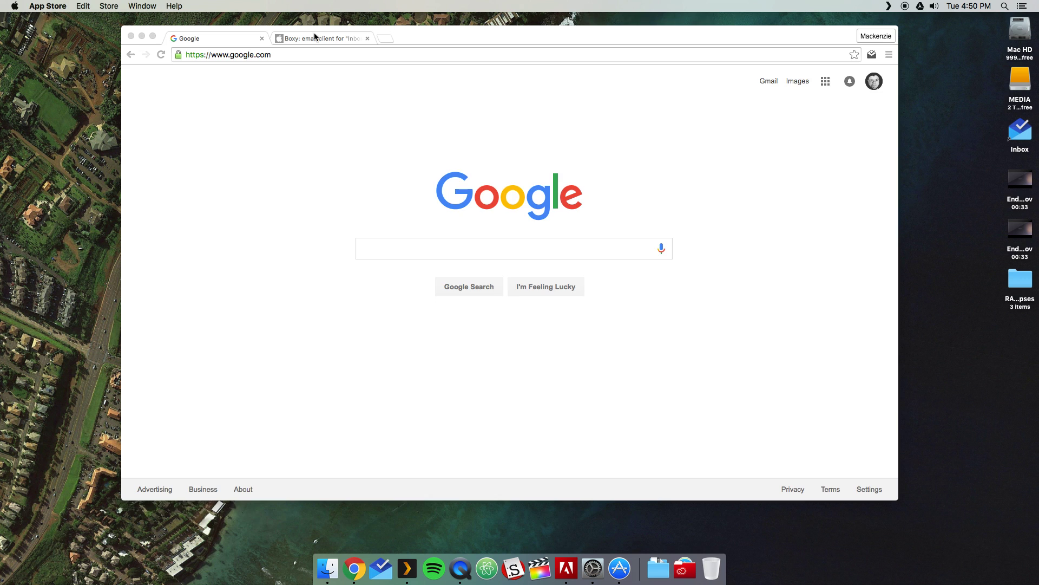
click(313, 36)
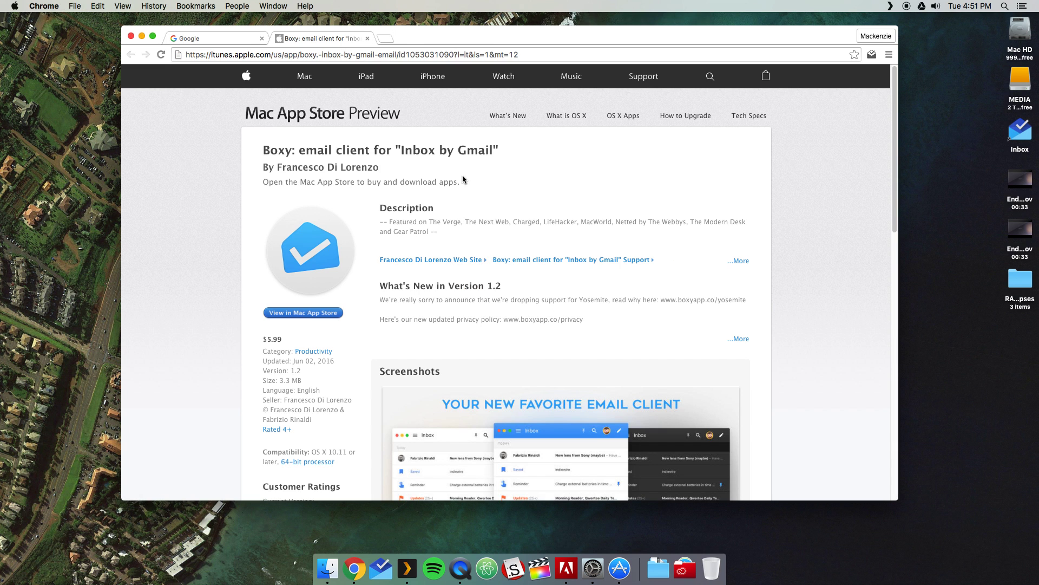
click(142, 35)
click(626, 567)
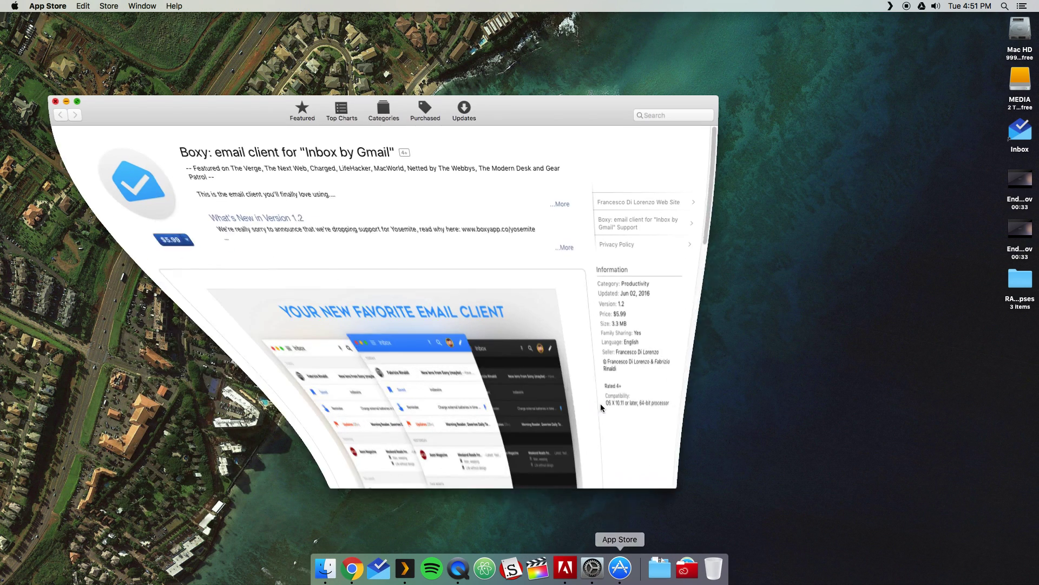
drag(550, 111, 612, 92)
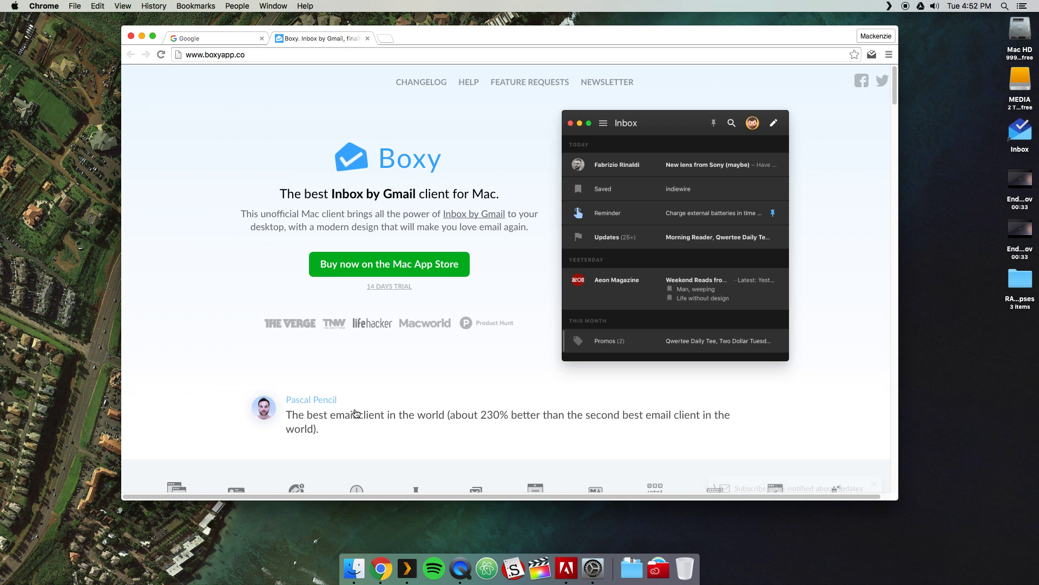
- Download the Boxy 14-day trial as Boxy.zip, close Chrome, and check the Downloads stack
click(391, 292)
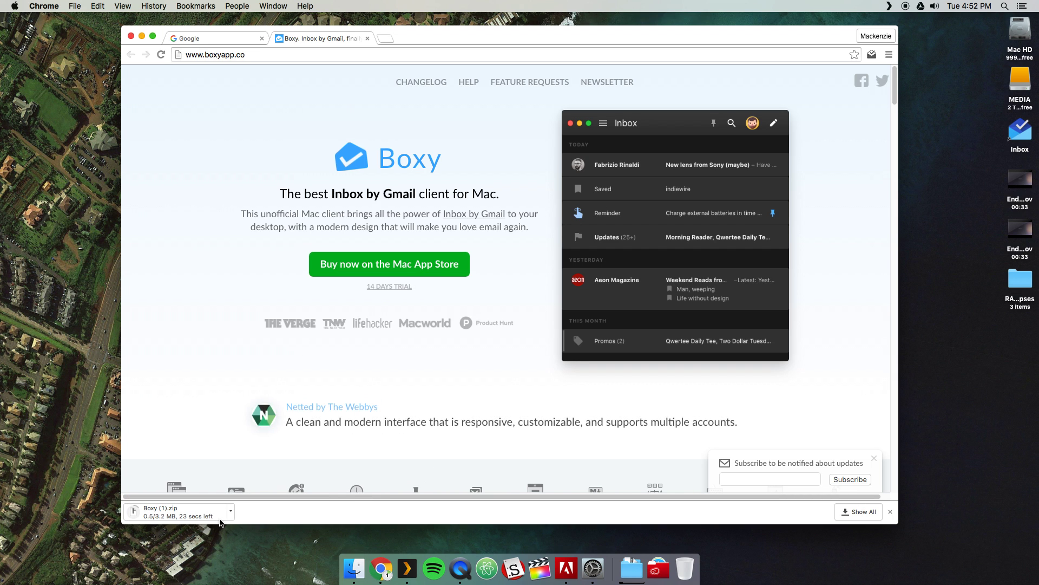
key(super+shift+w)
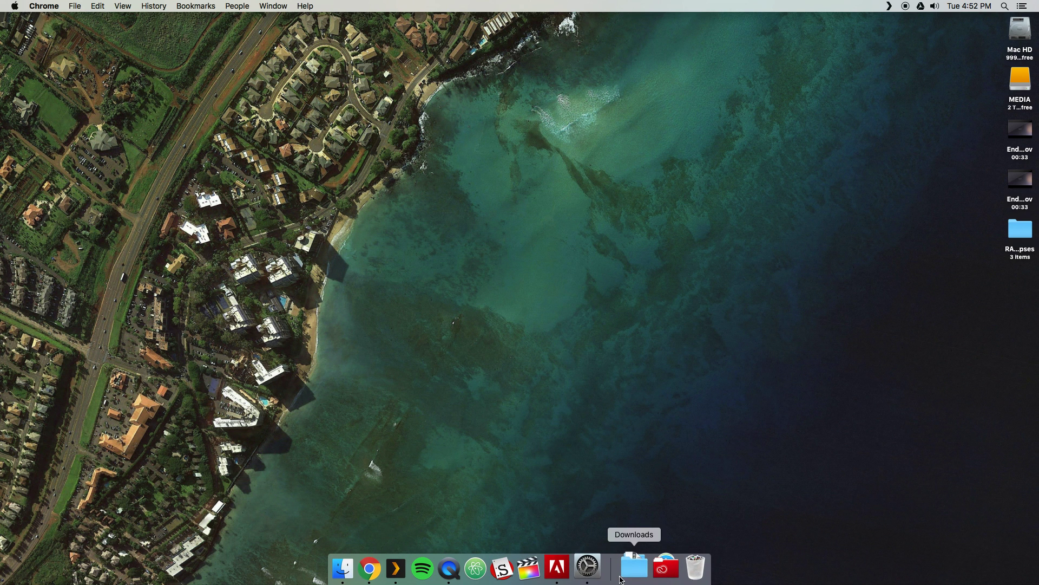
click(632, 569)
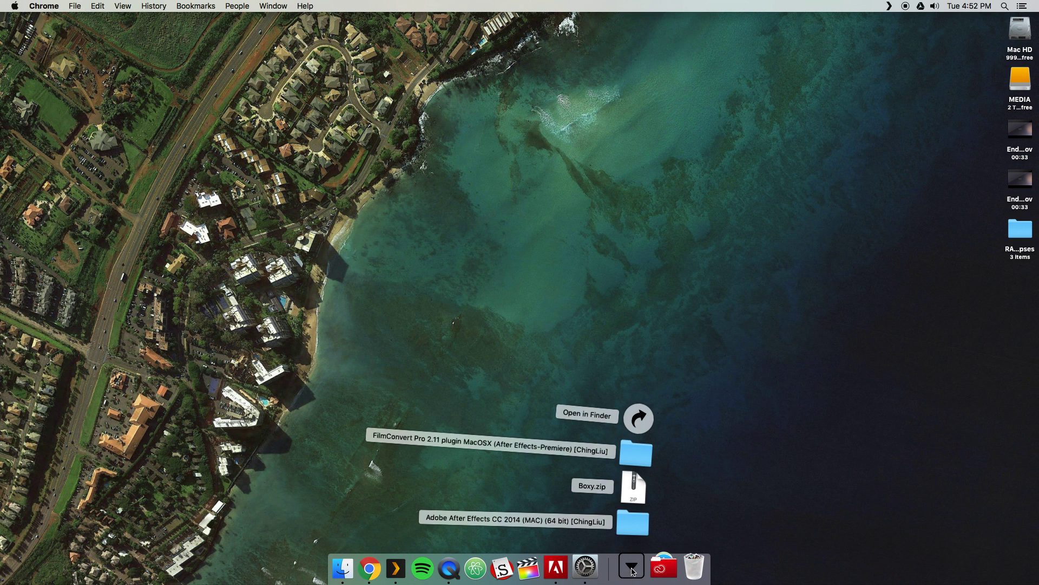
click(635, 580)
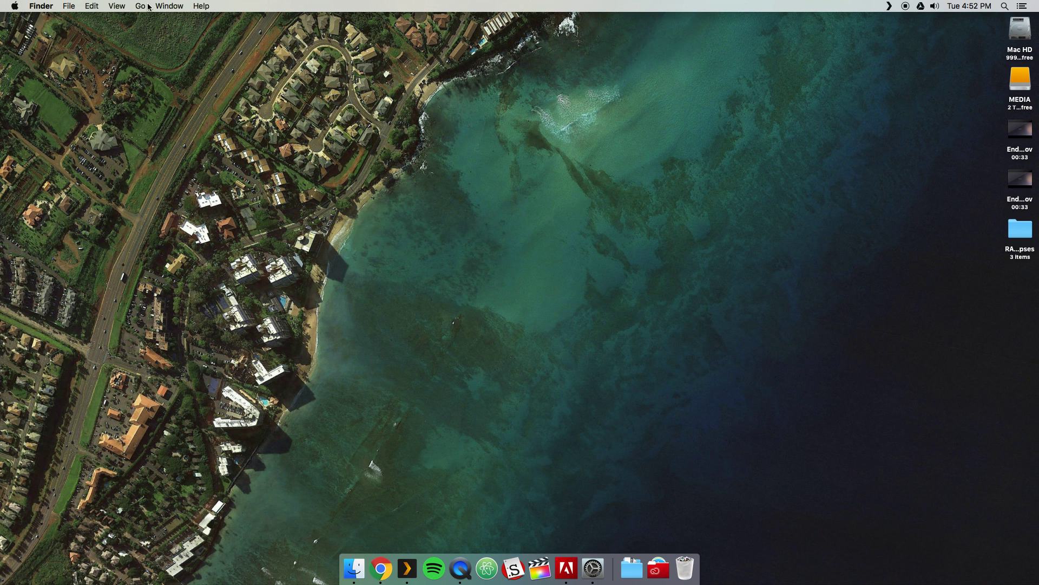
- Open the Downloads folder and unzip Boxy.zip into the Boxy Trial app
click(141, 6)
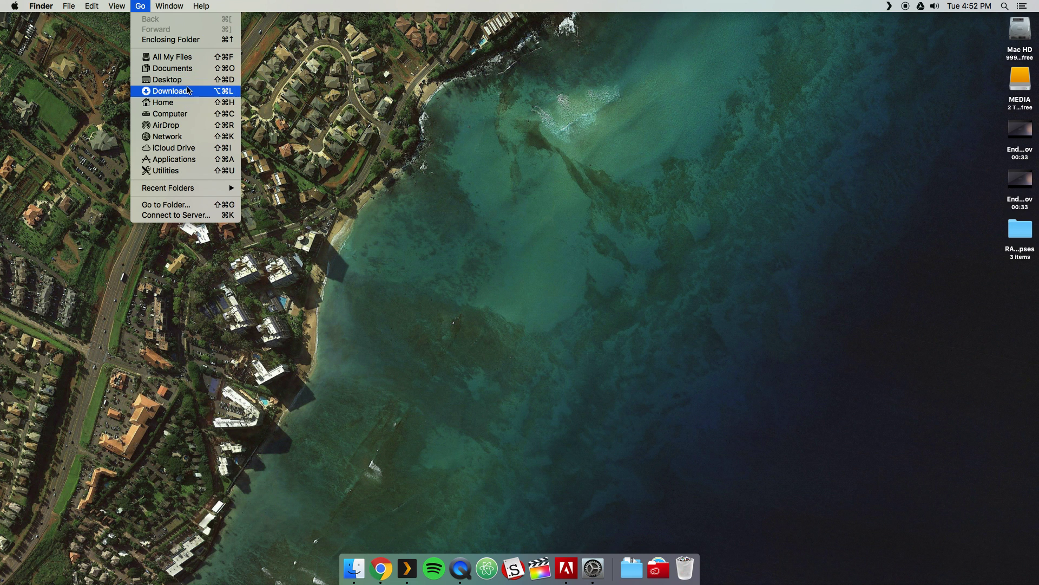
click(189, 91)
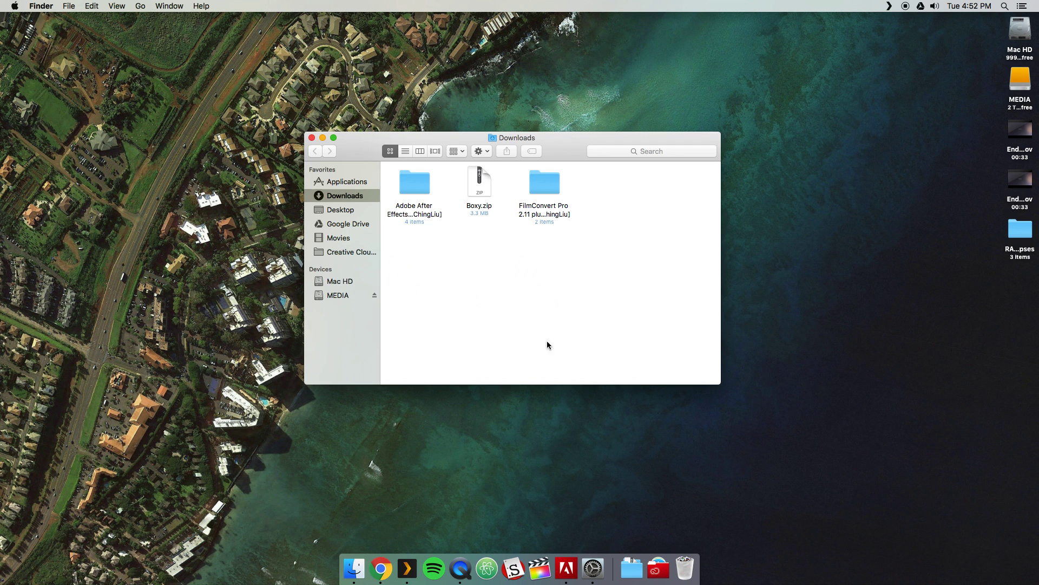
double_click(487, 188)
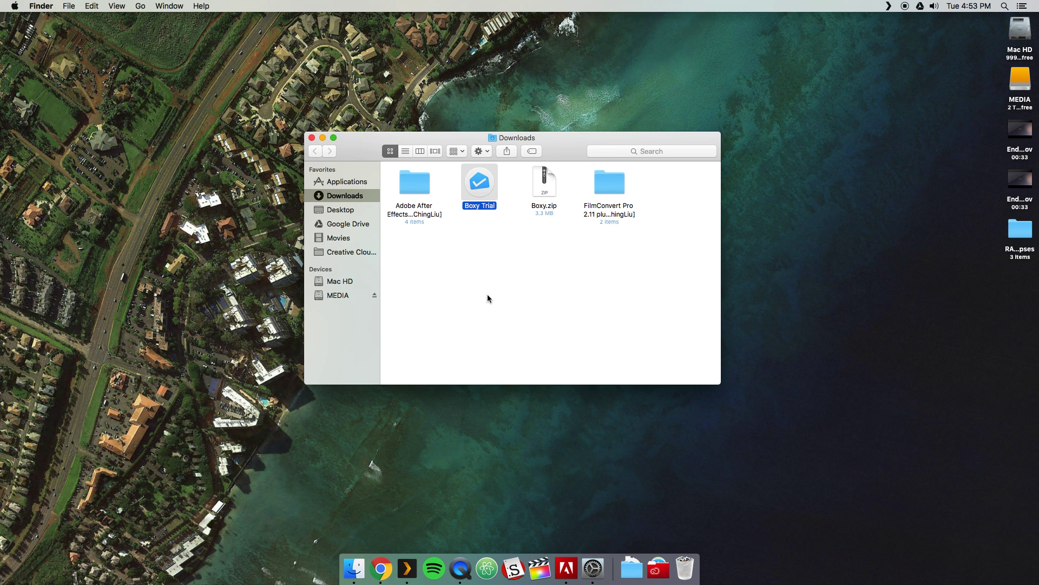
click(512, 287)
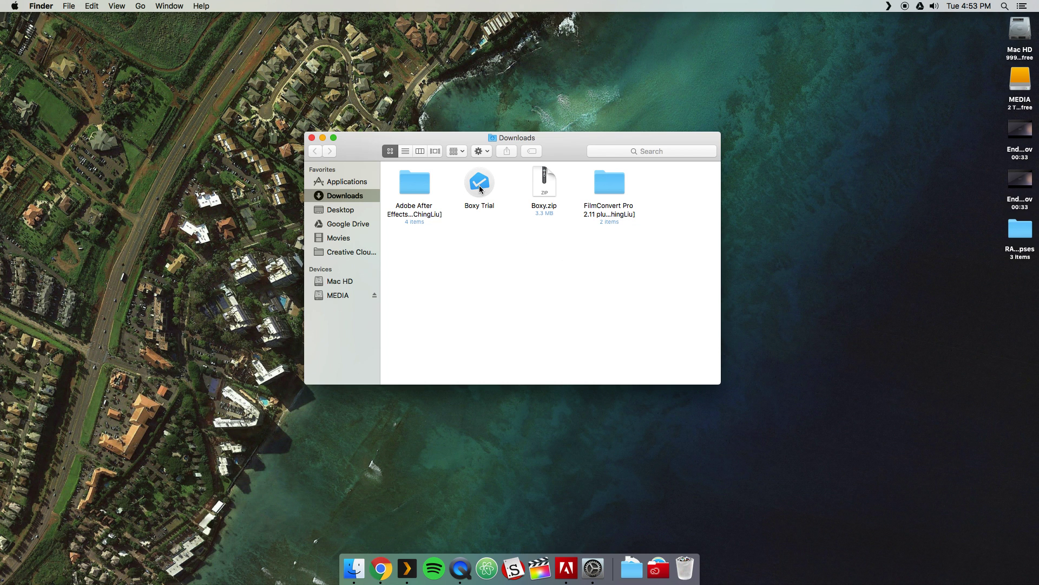
key(ctrl+F2)
- Arrange a Downloads window on the left and an Applications window on the right
click(555, 139)
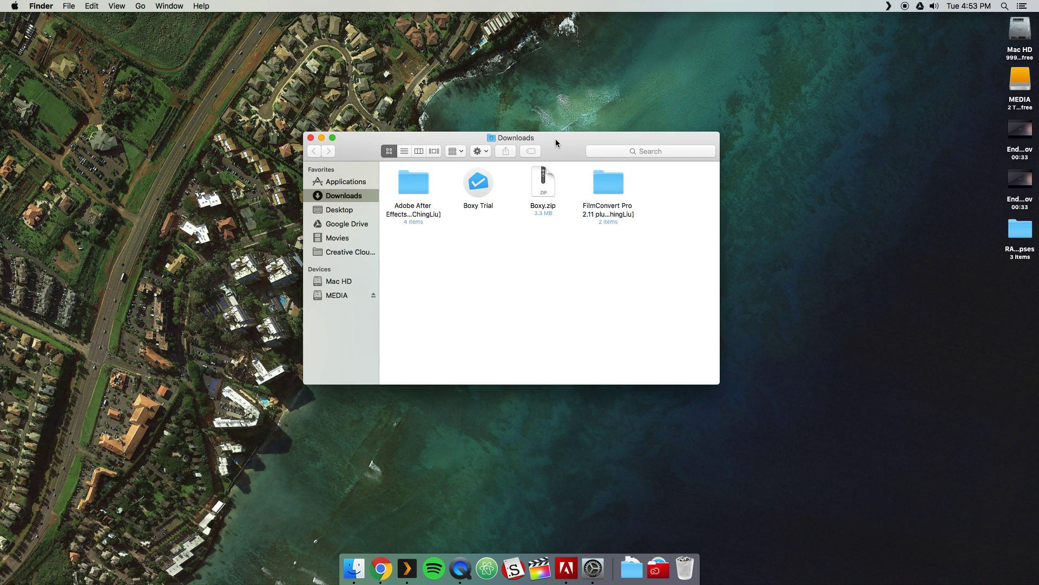
drag(556, 139, 280, 72)
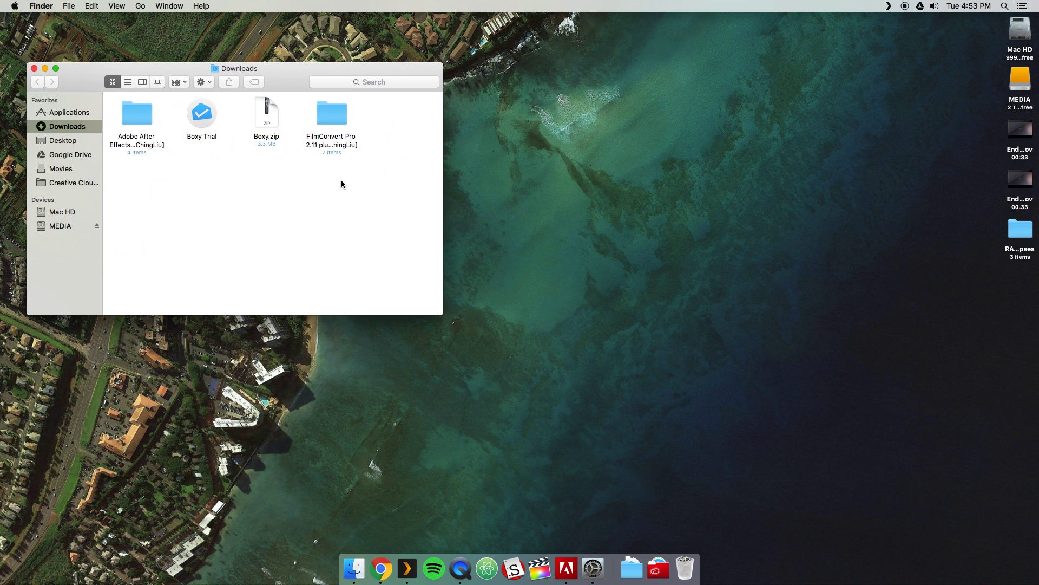
key(super+n)
drag(232, 303, 700, 125)
click(540, 169)
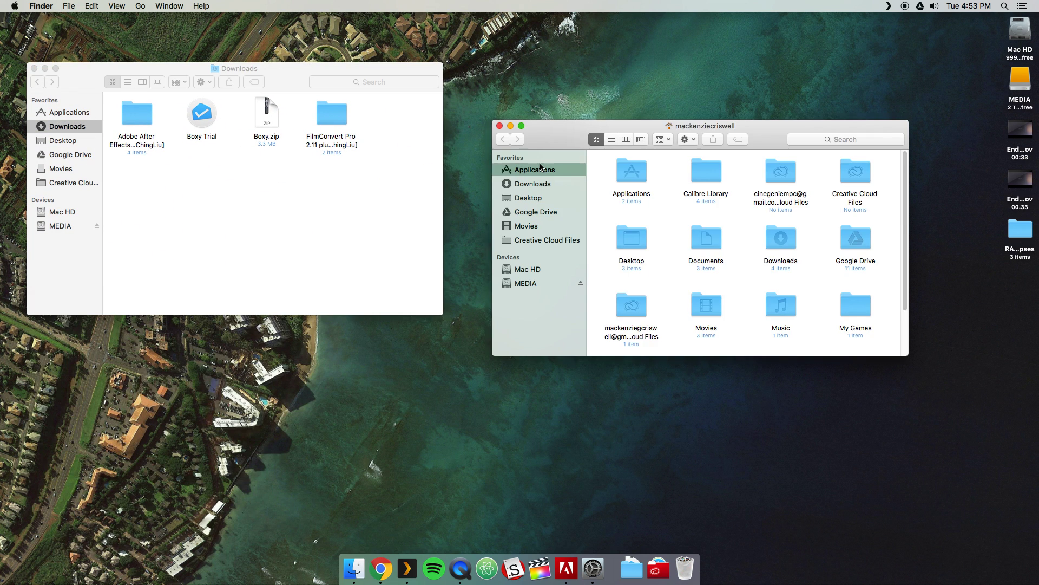
click(348, 201)
- Open Get Info for the Boxy Trial app and erase its old name
click(193, 136)
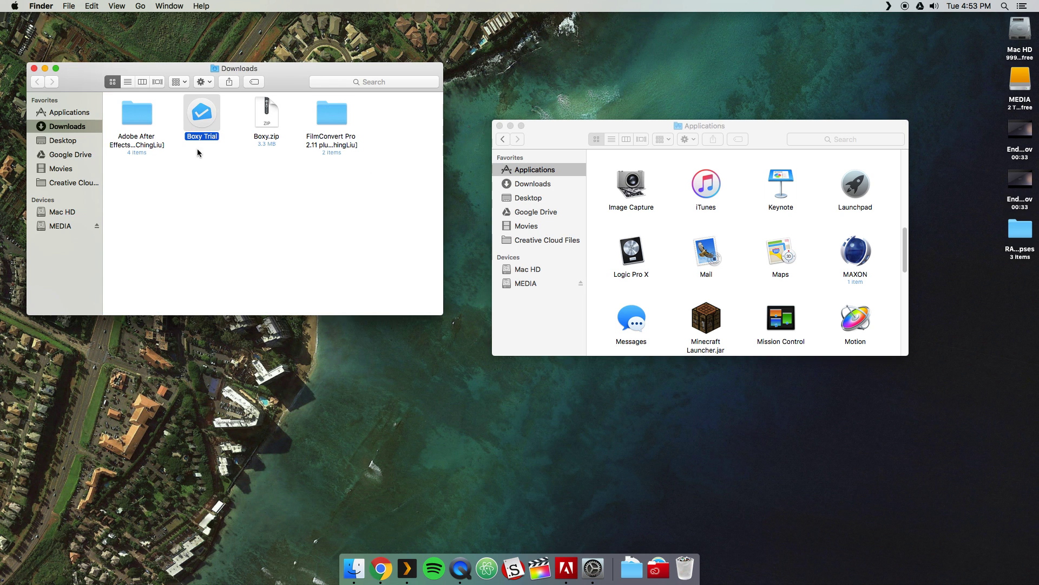
right_click(207, 121)
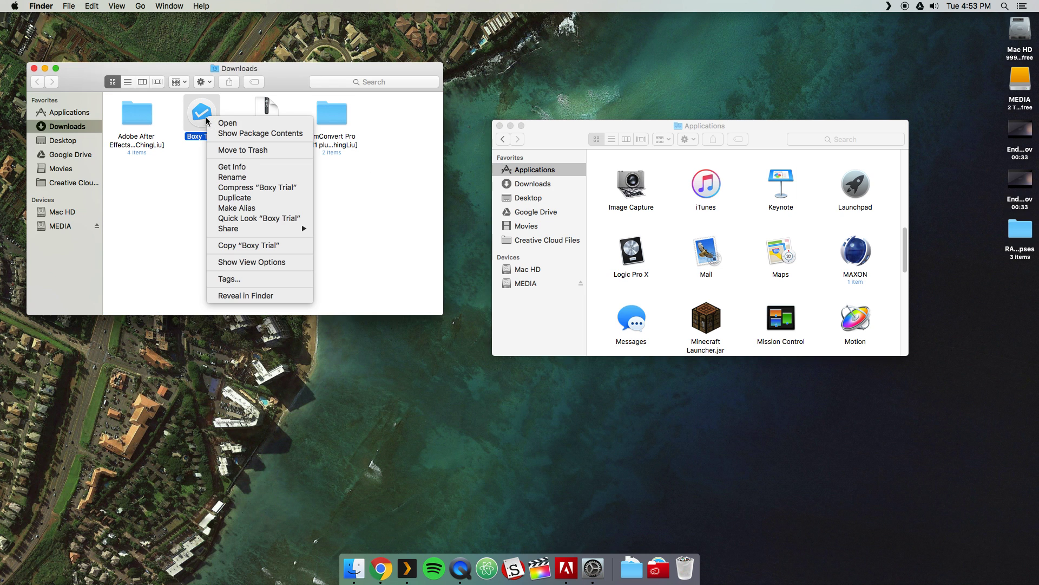
click(241, 169)
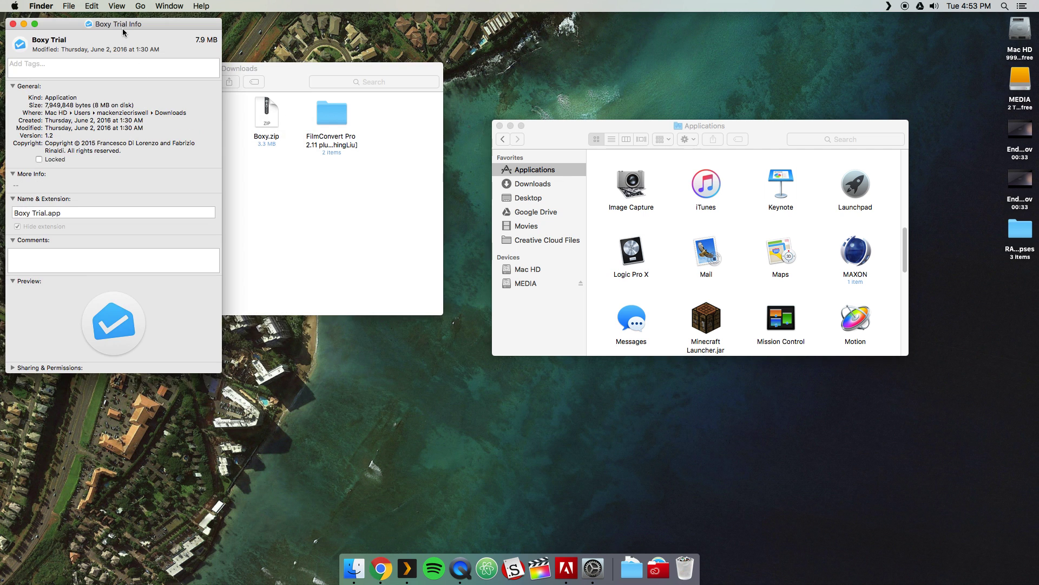
drag(120, 25, 321, 83)
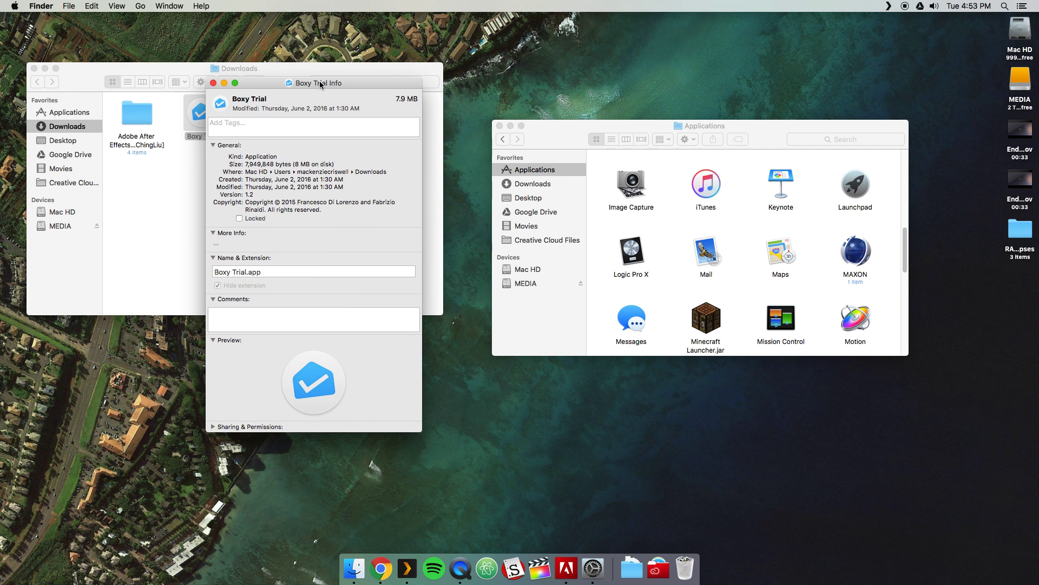
click(245, 272)
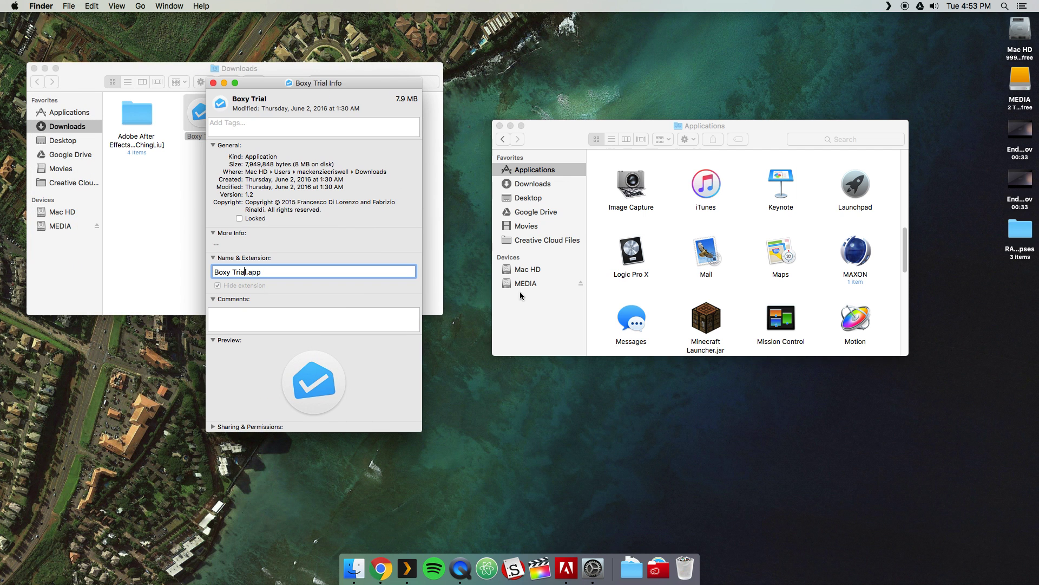
key(BackSpace)
key(BackSpace)
key(BackSpace)
key(BackSpace)
key(BackSpace)
key(BackSpace)
key(BackSpace)
key(BackSpace)
key(BackSpace)
key(BackSpace)
- Enter 'Boxy' as the new app name, then search Google for 'inbox png'
text(Boxy)
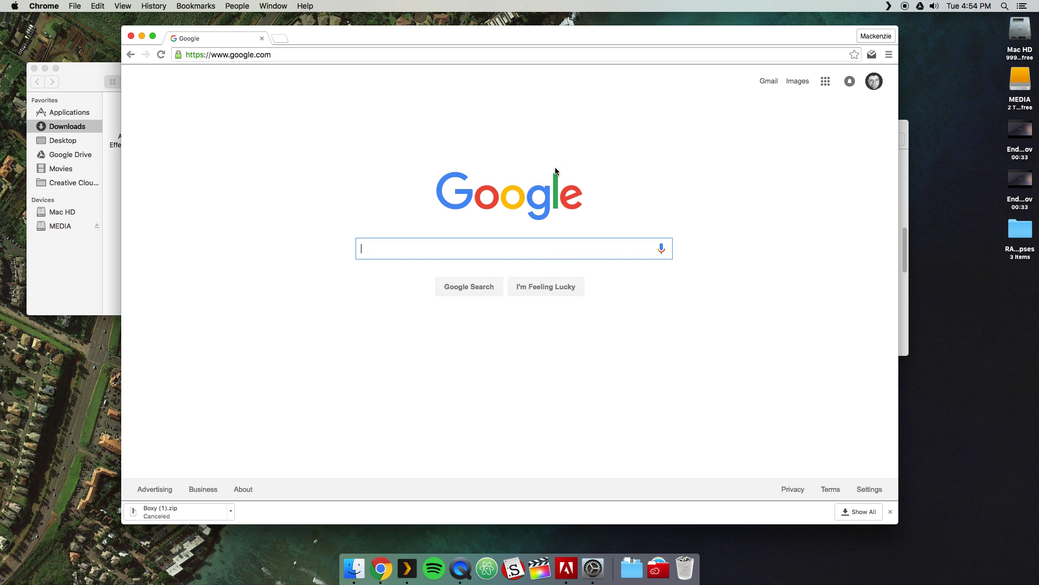
click(677, 137)
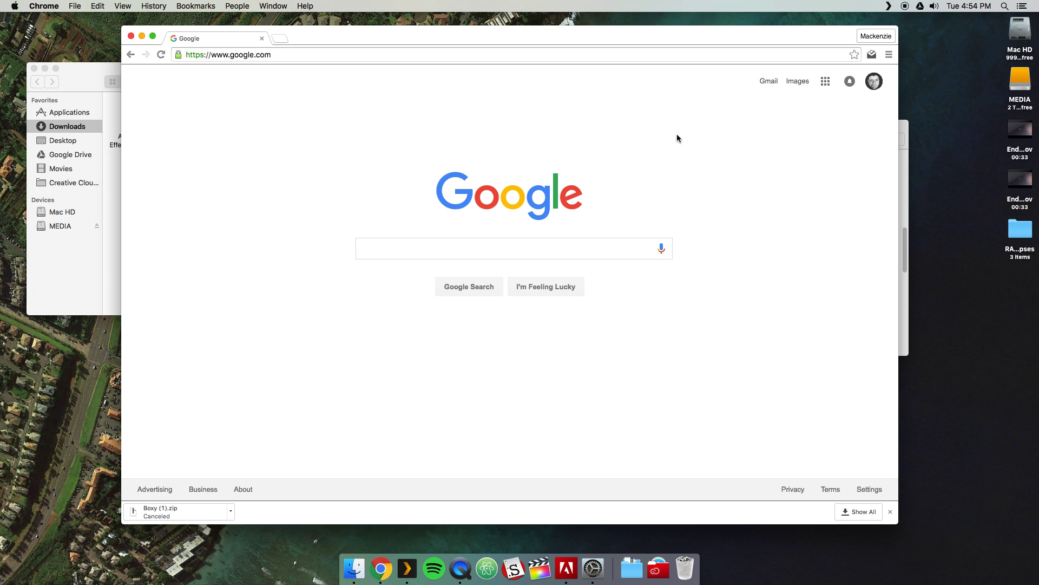
click(890, 512)
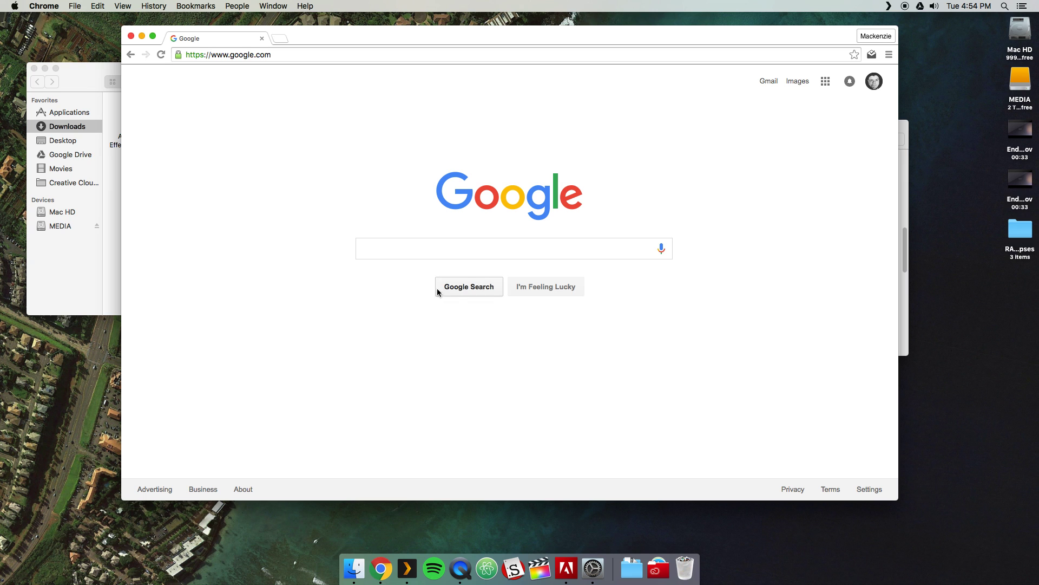
click(420, 244)
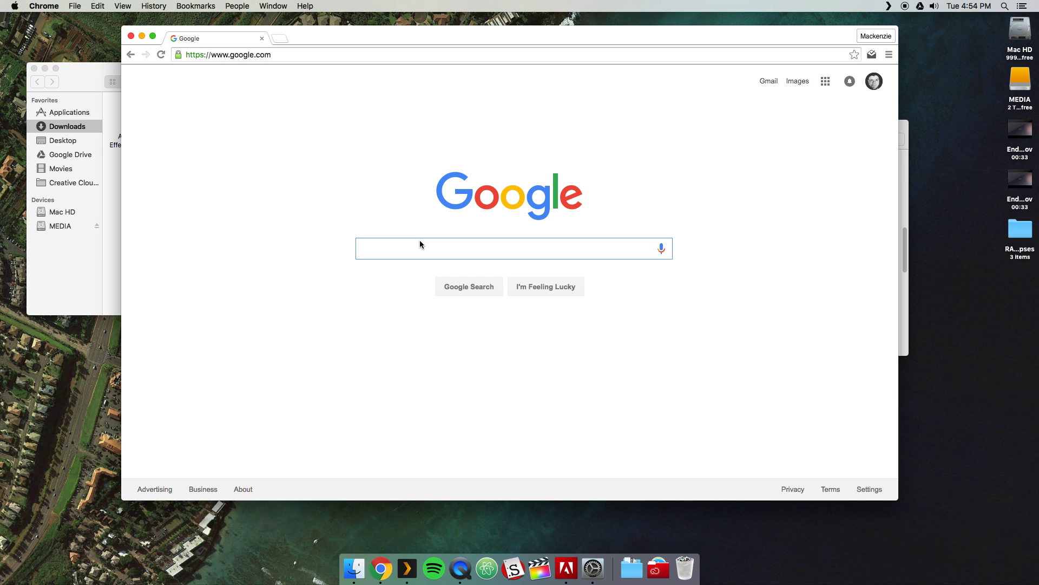
text(inbox png)
key(Return)
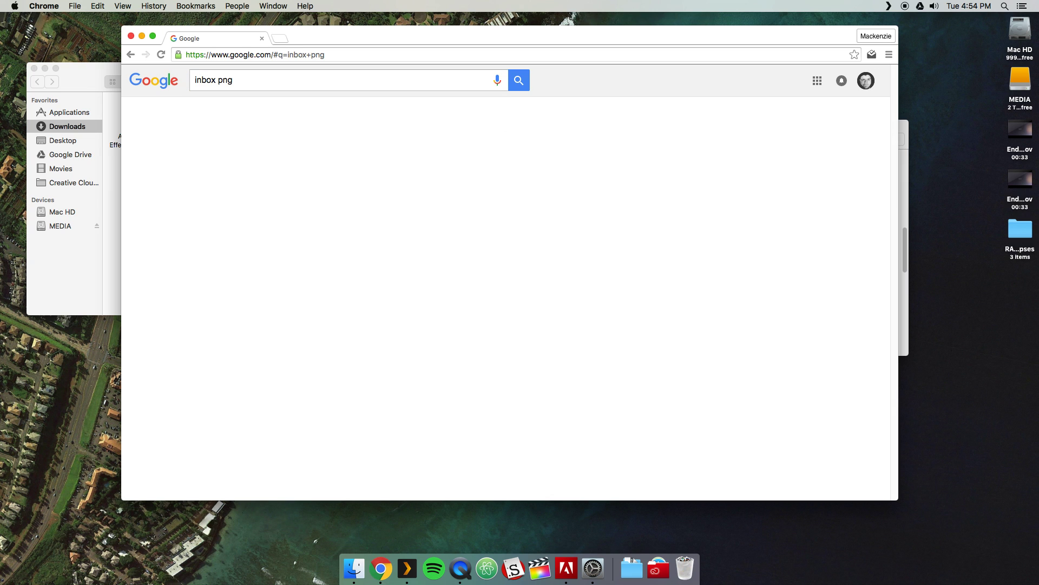
- Open the Google Inbox logo at full size, close the duplicate tabs, and copy the image
click(258, 206)
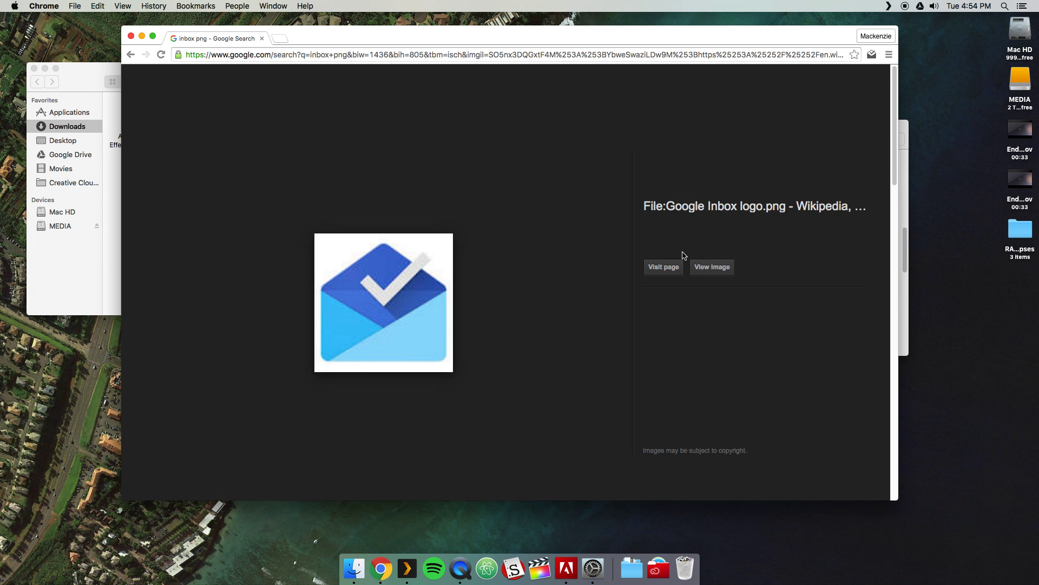
triple_click(695, 275)
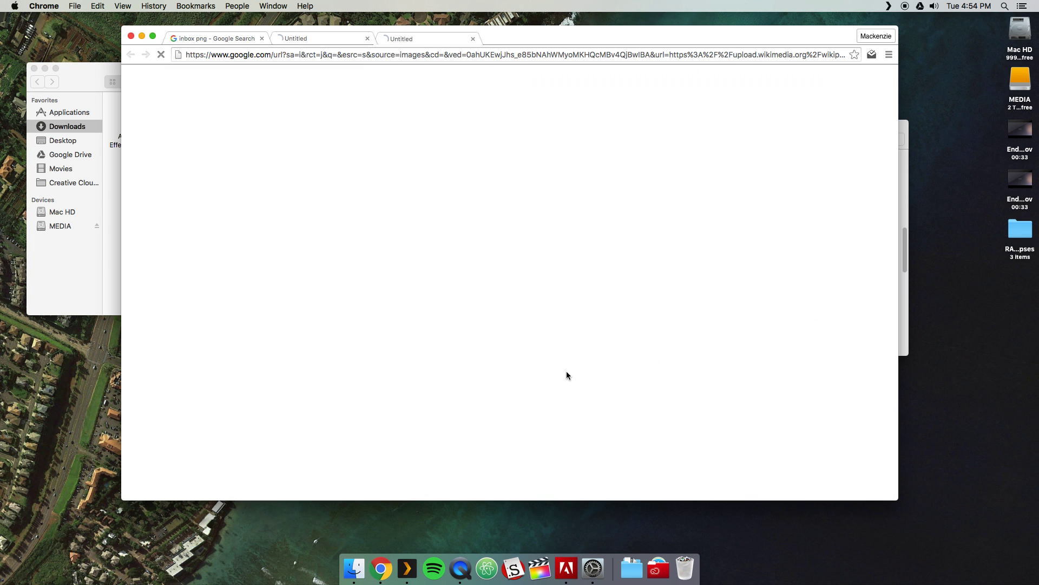
click(367, 39)
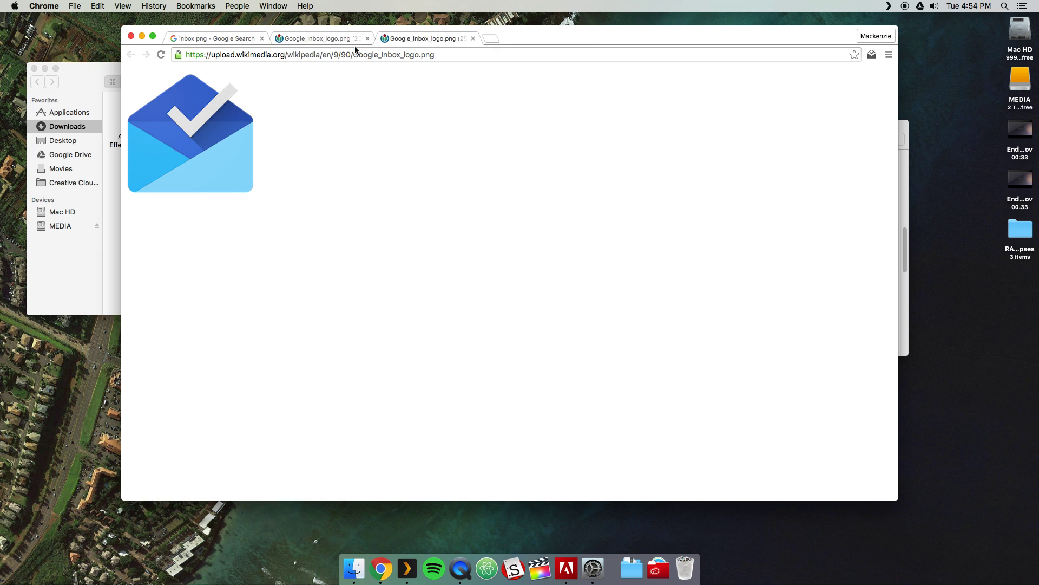
click(368, 38)
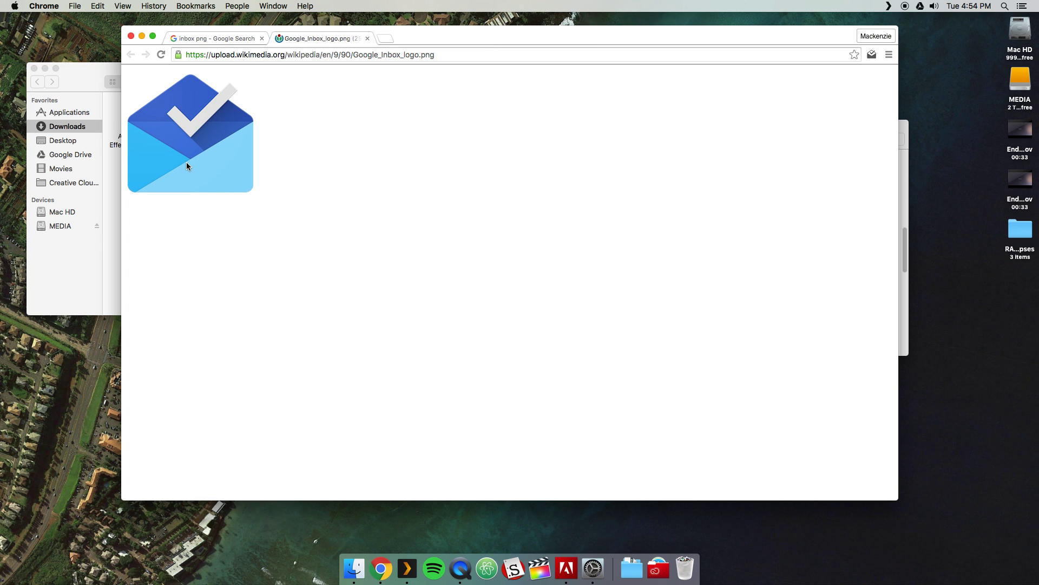
right_click(188, 123)
click(244, 148)
- Paste the copied Google Inbox logo onto the app's icon in its Info window
click(142, 36)
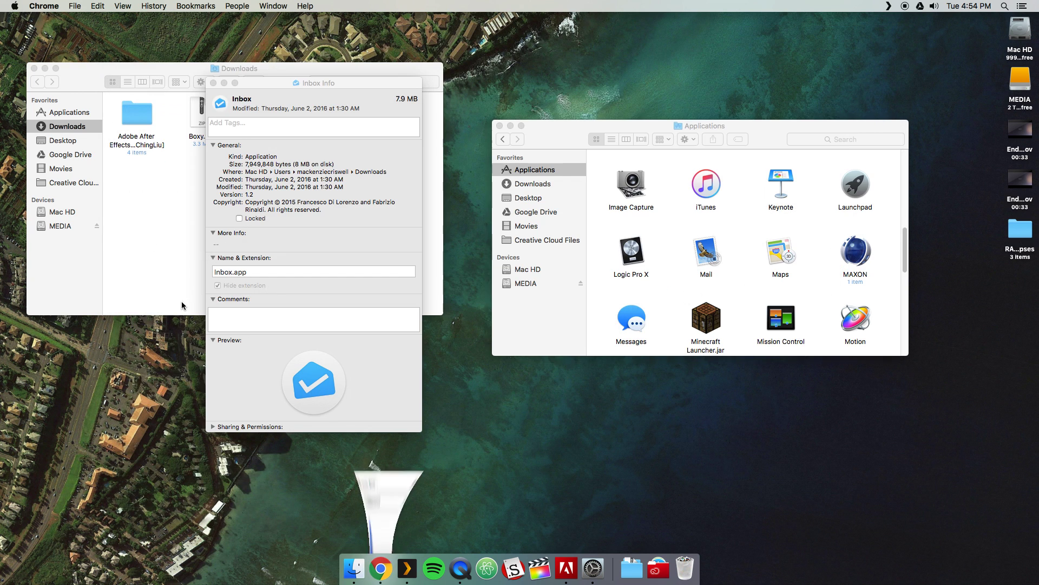
click(225, 111)
click(222, 106)
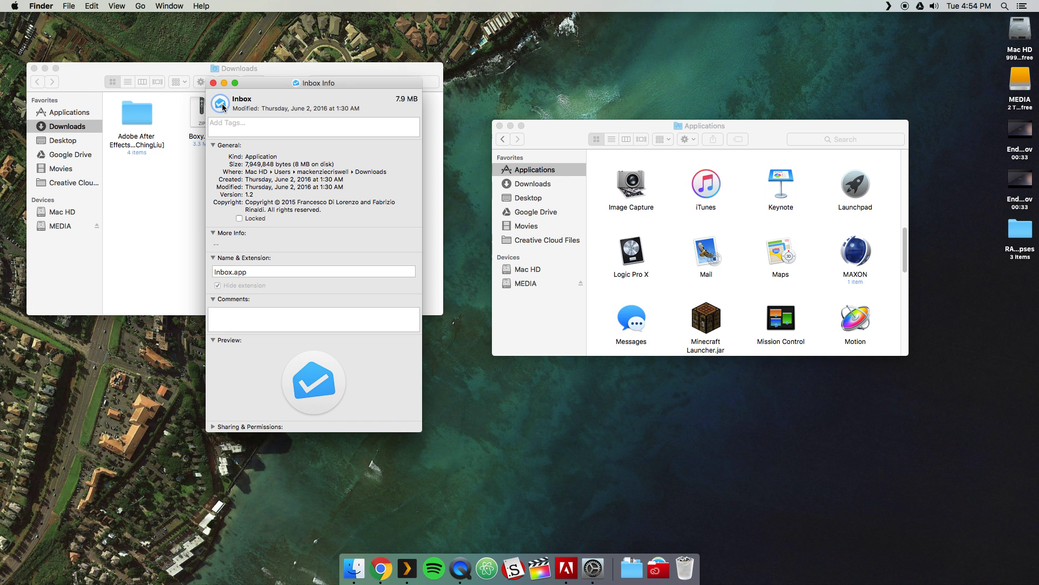
key(super+v)
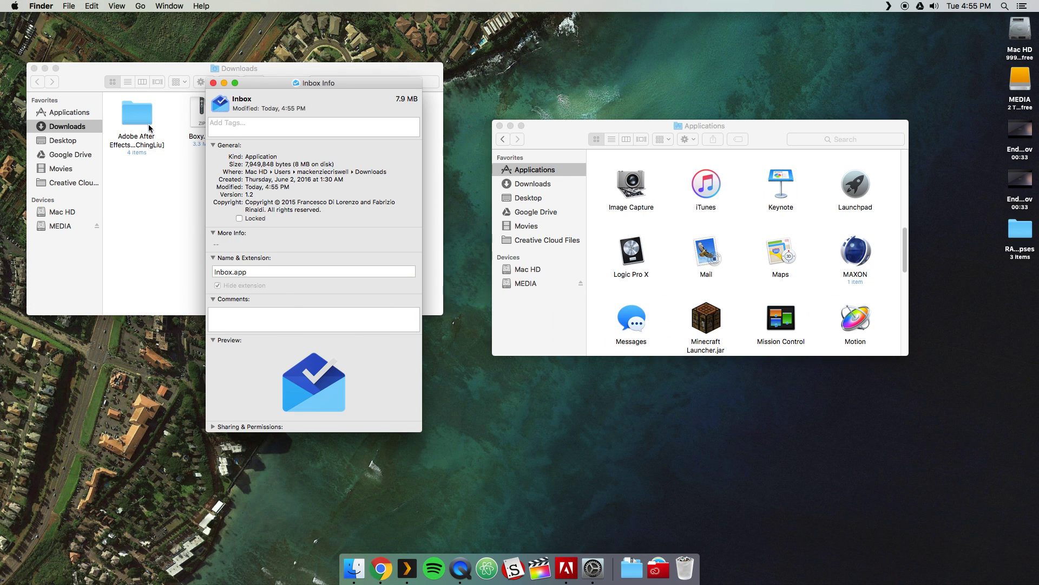
- Move the Inbox app from Downloads into Applications and close the Finder windows
click(214, 83)
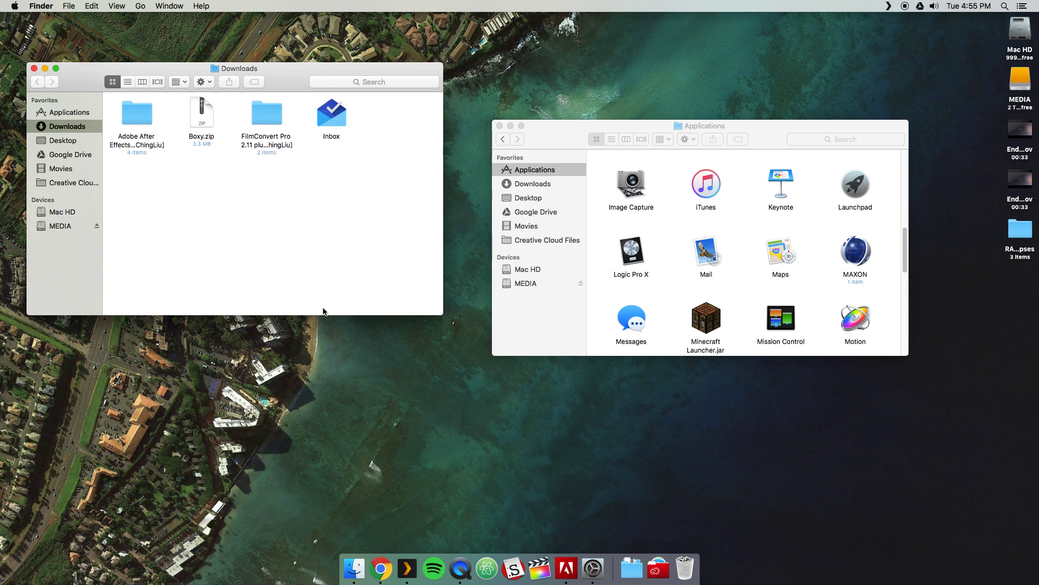
drag(332, 114, 702, 210)
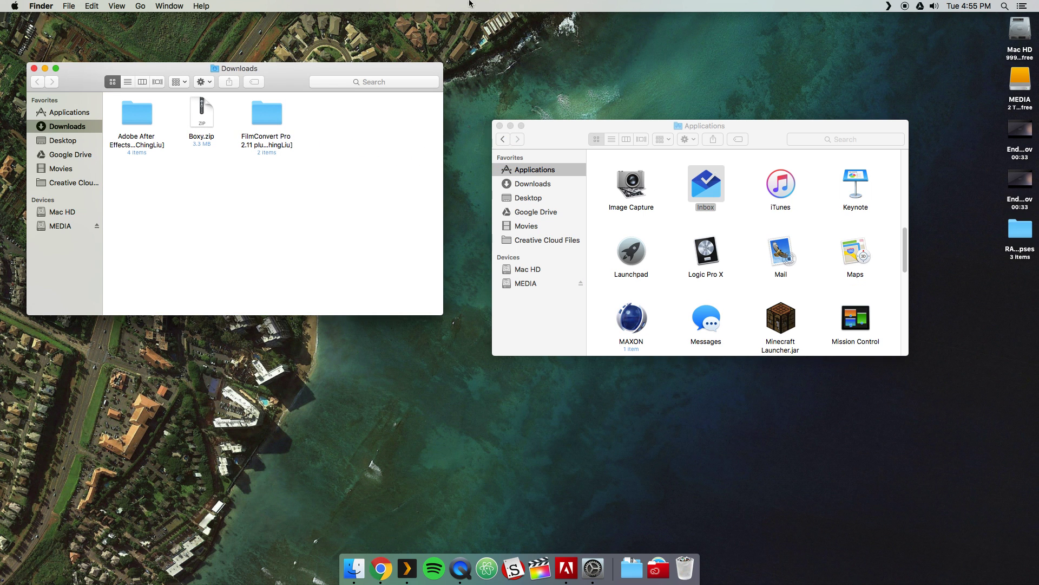
alt+click(33, 68)
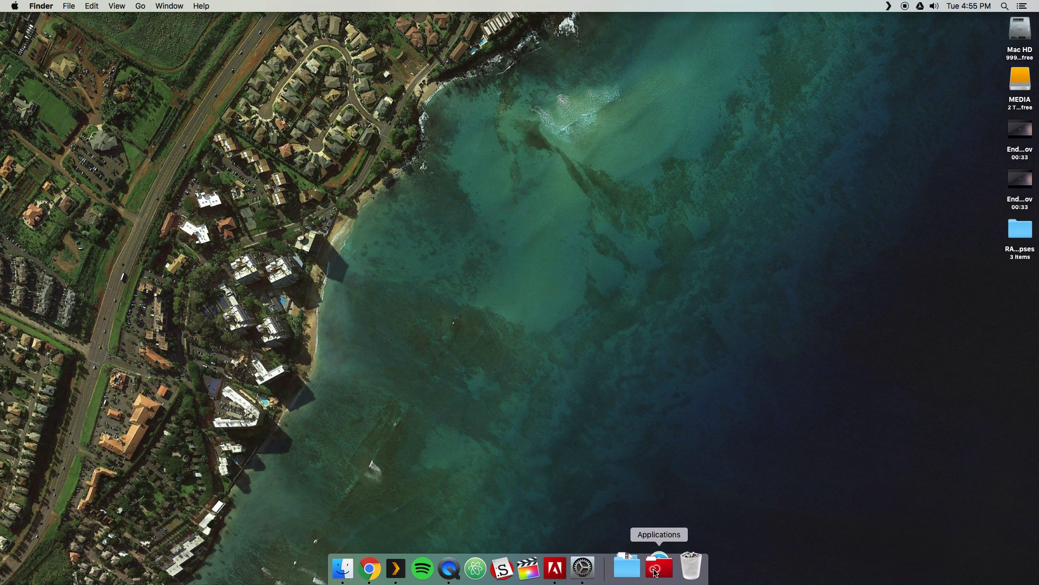
- Launch Inbox from the Dock's Applications stack, confirming the downloaded-app warning
click(656, 573)
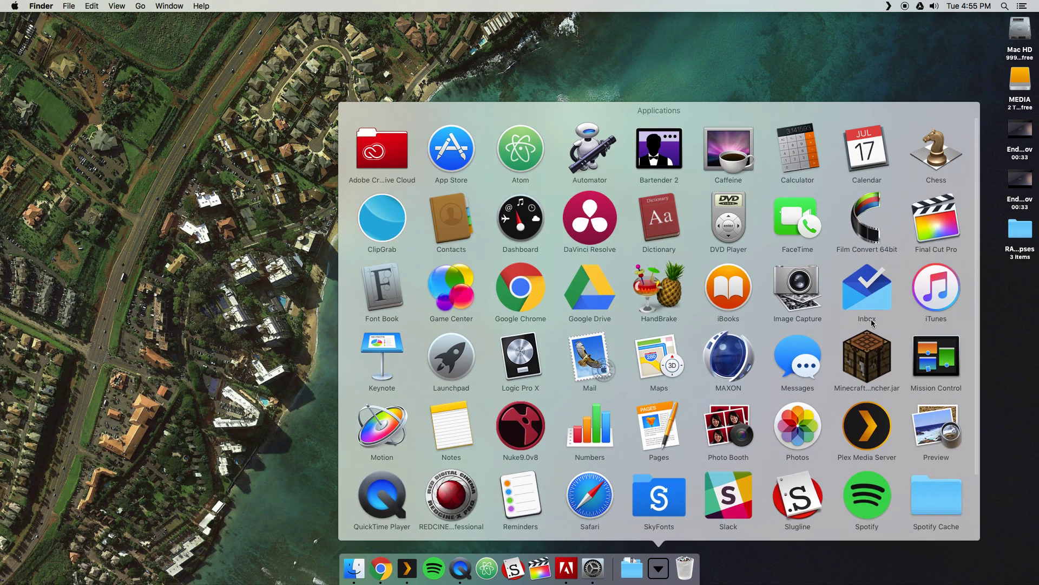
click(869, 303)
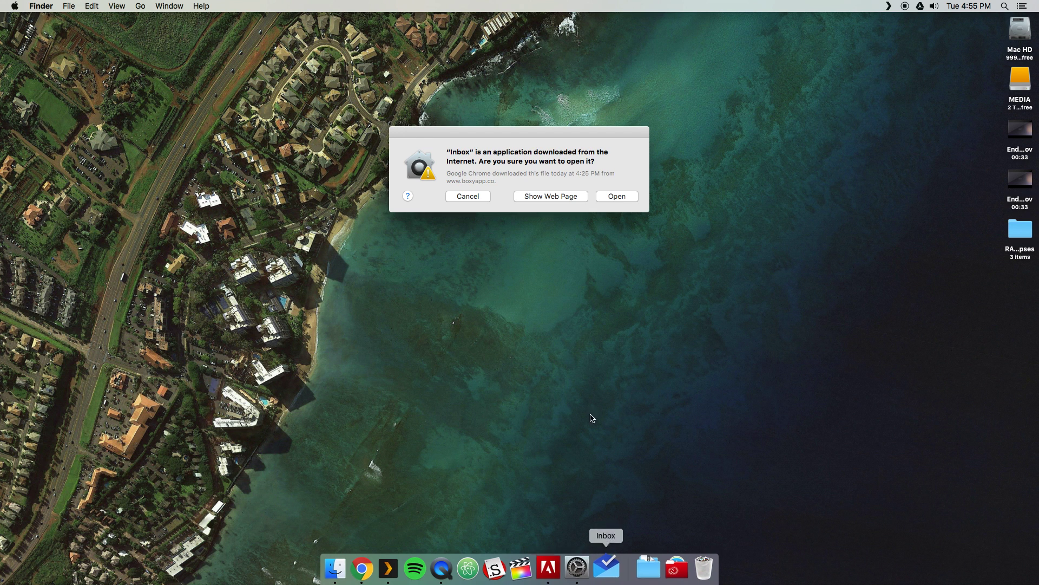
click(633, 196)
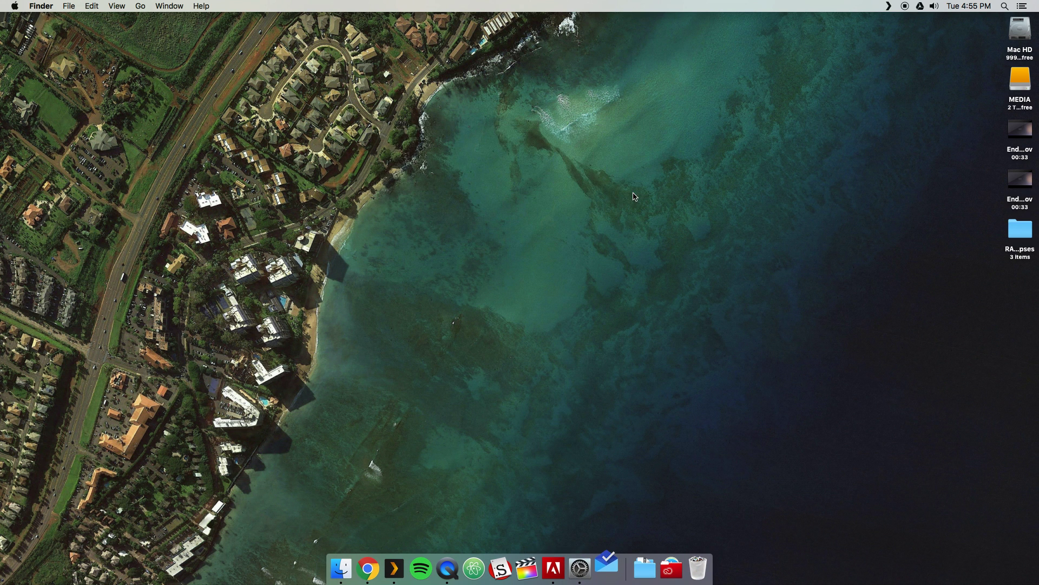
right_click(601, 568)
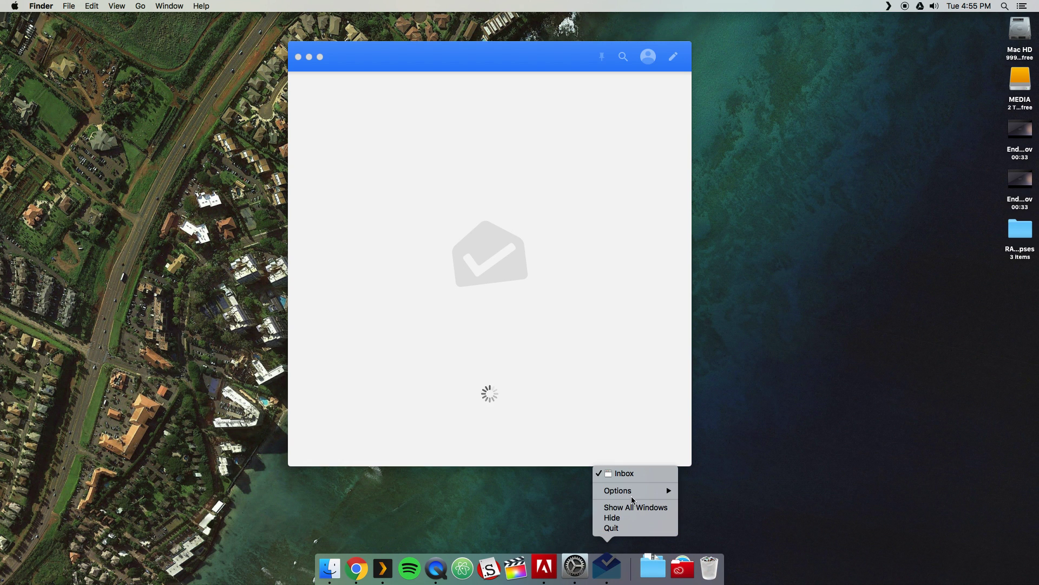
- Place the Inbox Dock icon beside Chrome and make the Inbox window active
click(704, 489)
drag(607, 568, 399, 569)
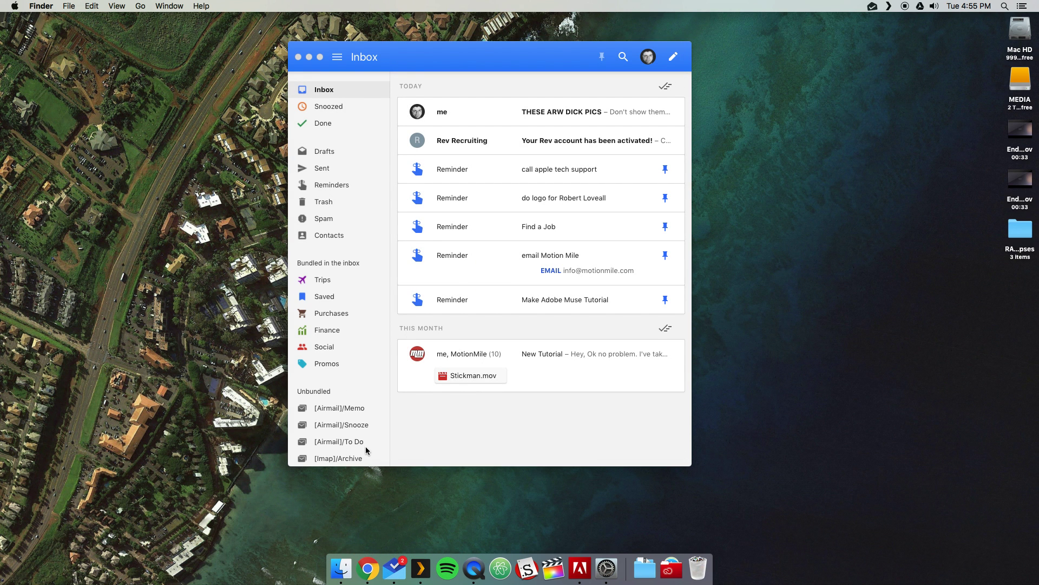
click(440, 57)
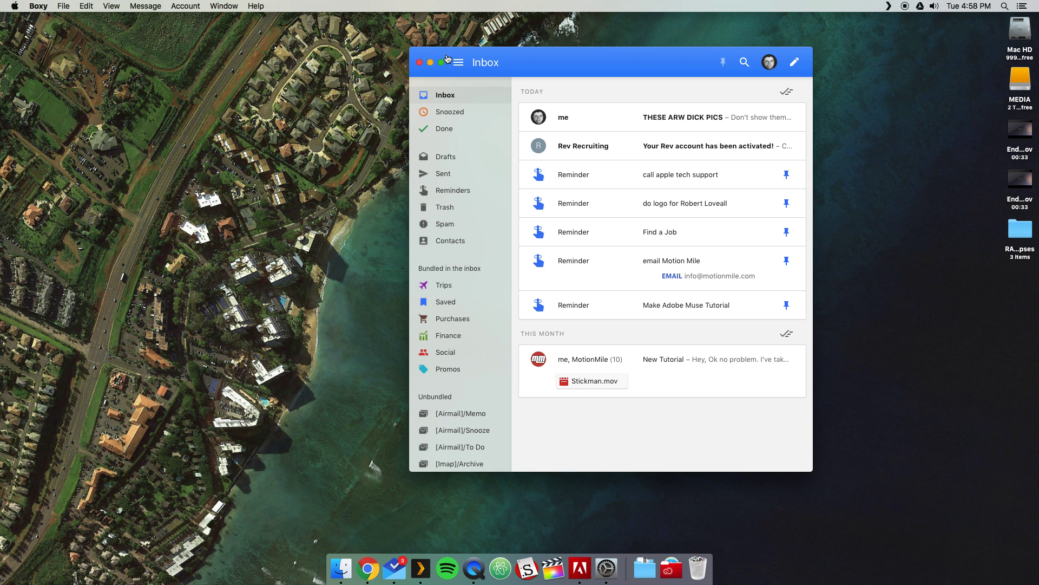
- Send a reply in the newest thread, then mark both emails from me as done
drag(598, 70, 502, 60)
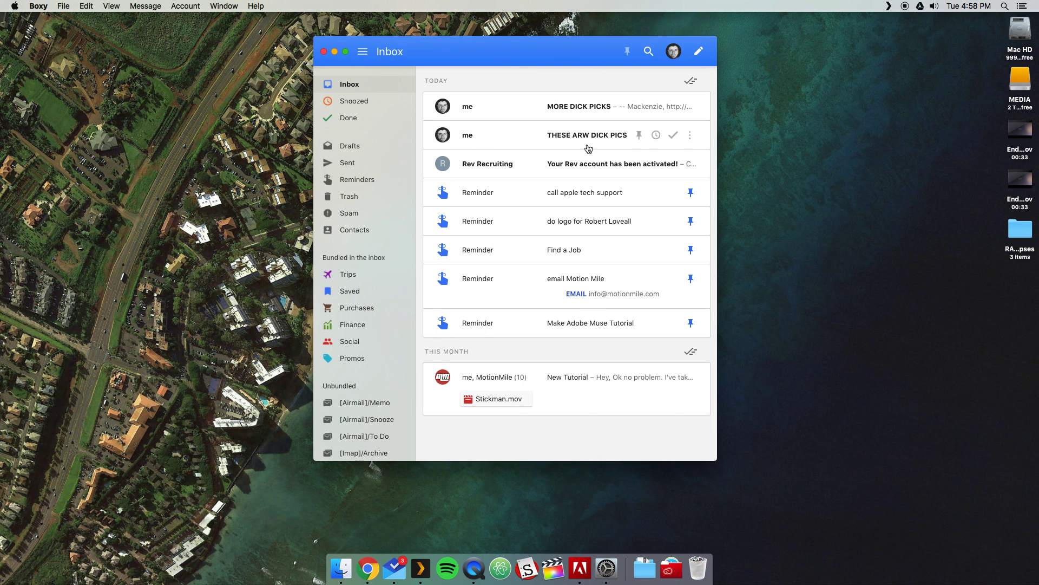
click(499, 116)
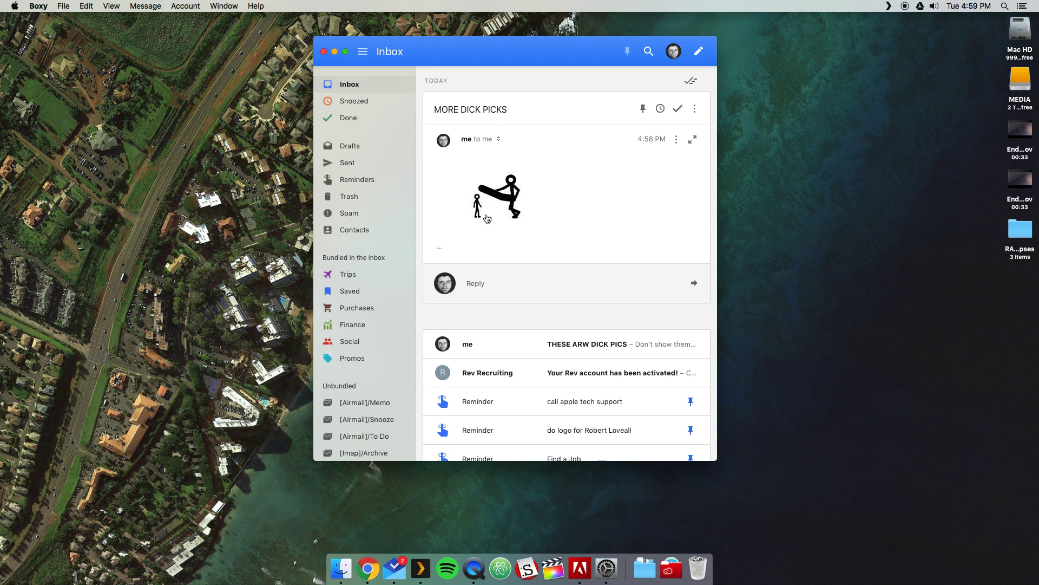
click(501, 284)
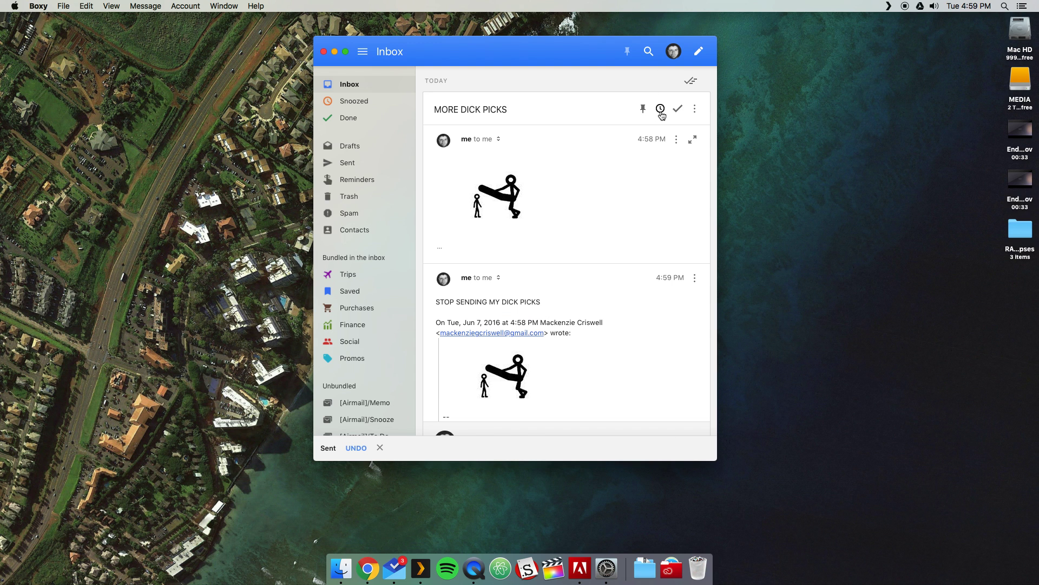
click(677, 109)
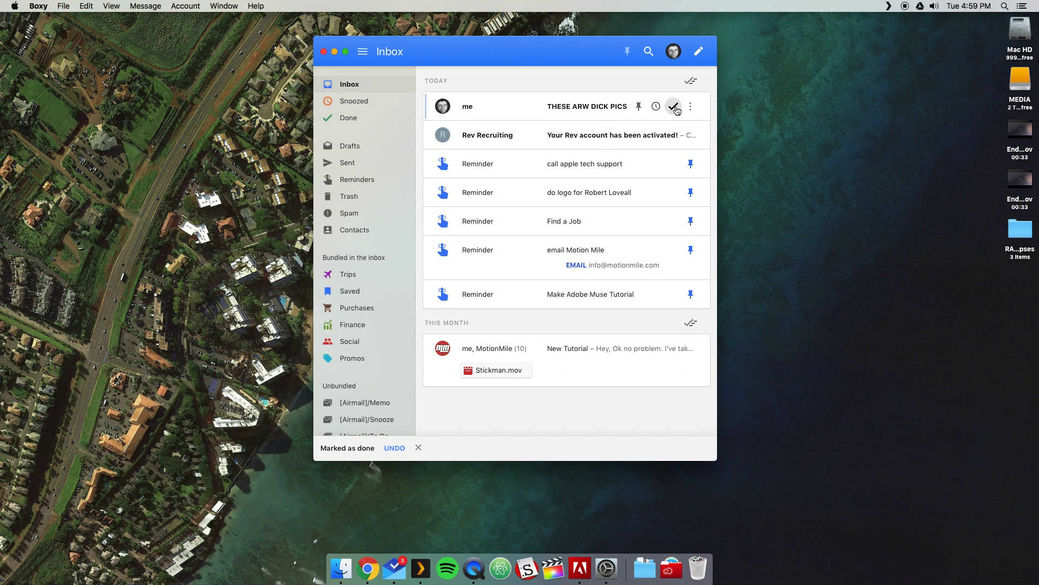
click(673, 107)
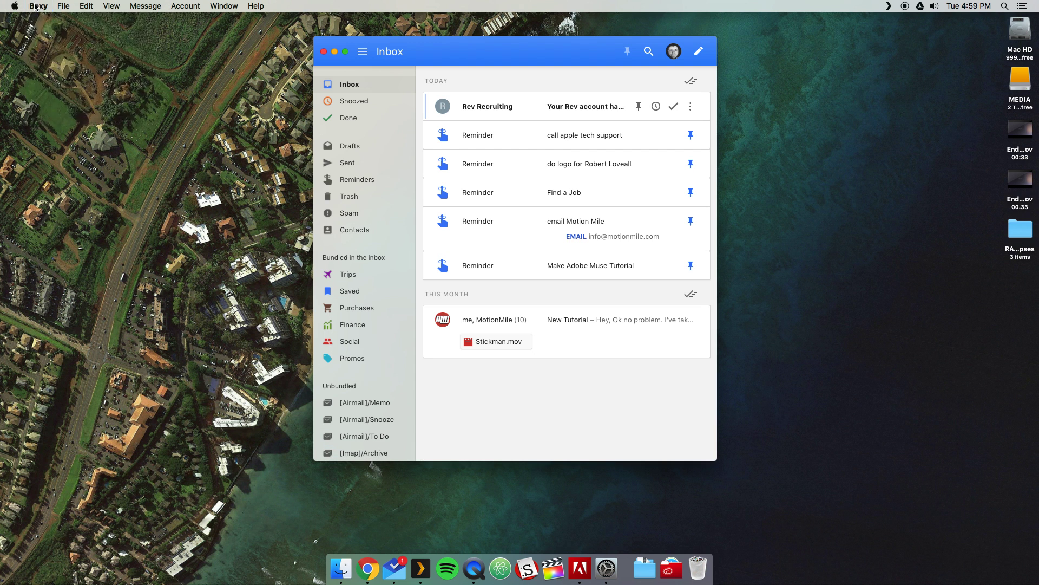
- Switch Boxy to the Black theme in Preferences and close Preferences
click(35, 7)
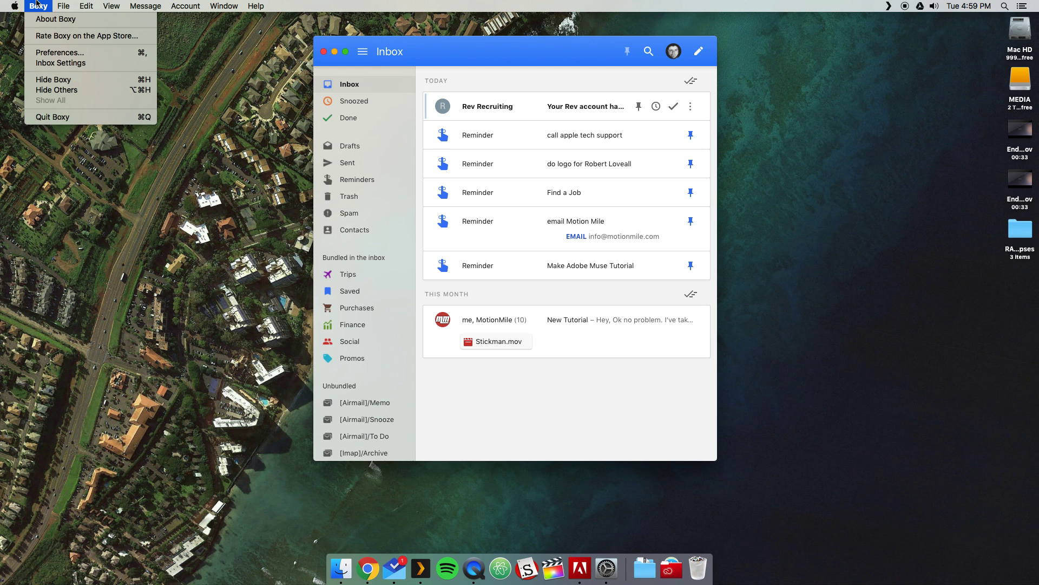
click(66, 59)
click(287, 270)
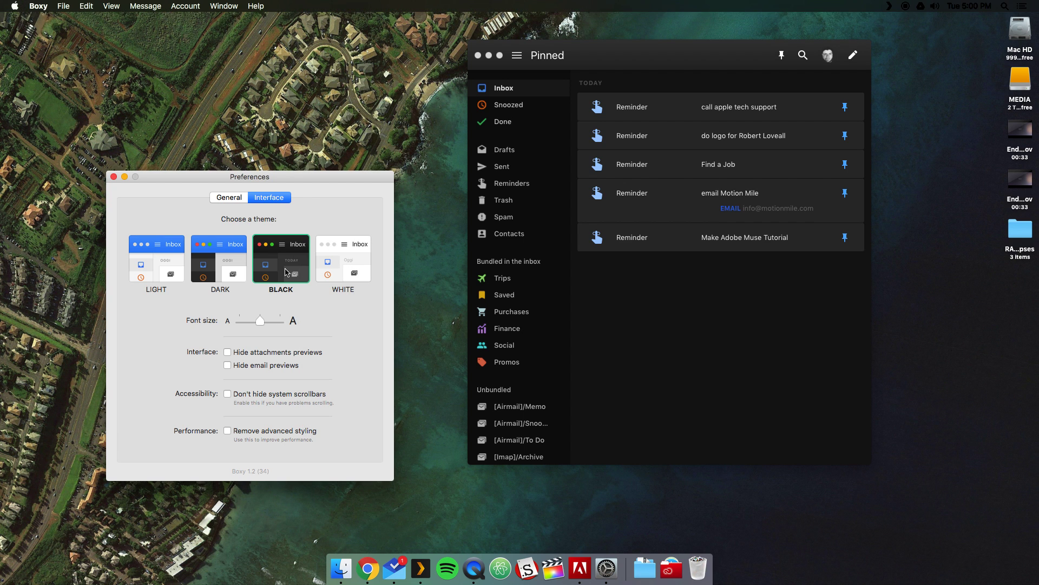
click(390, 115)
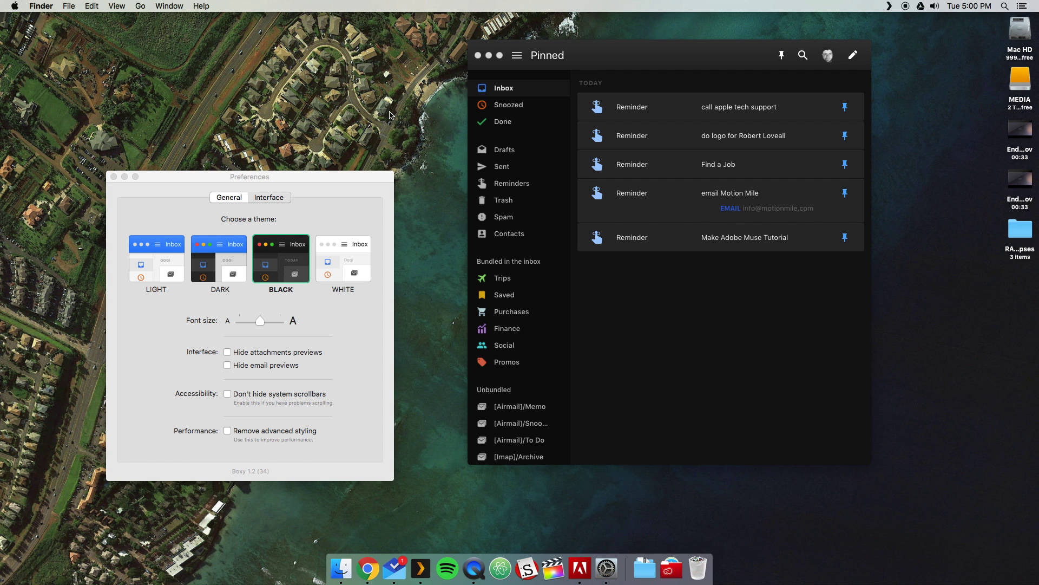
- Reposition the Inbox window and show the full inbox list instead of pinned items
click(712, 52)
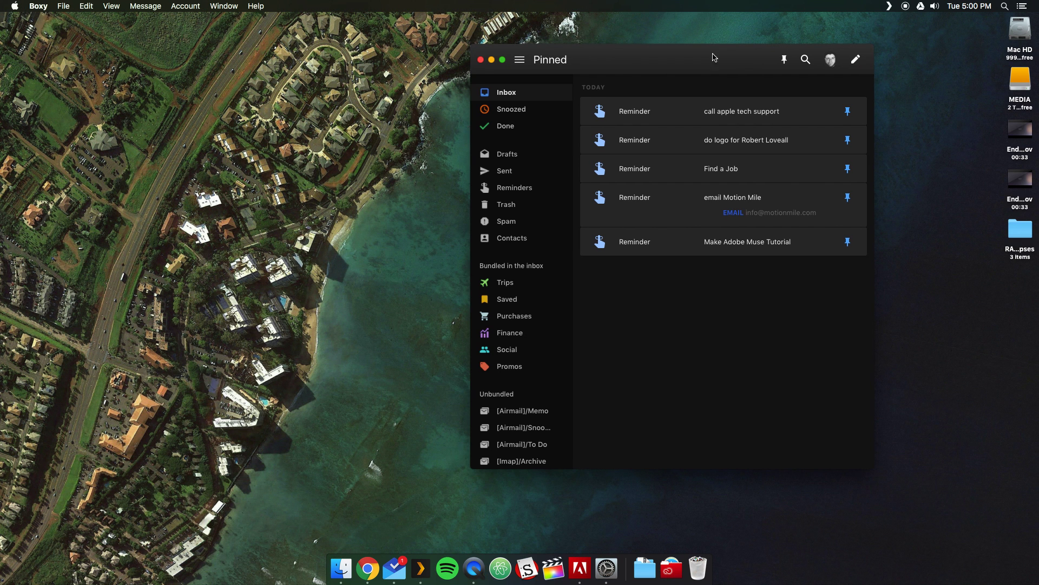
drag(710, 59, 682, 68)
click(485, 91)
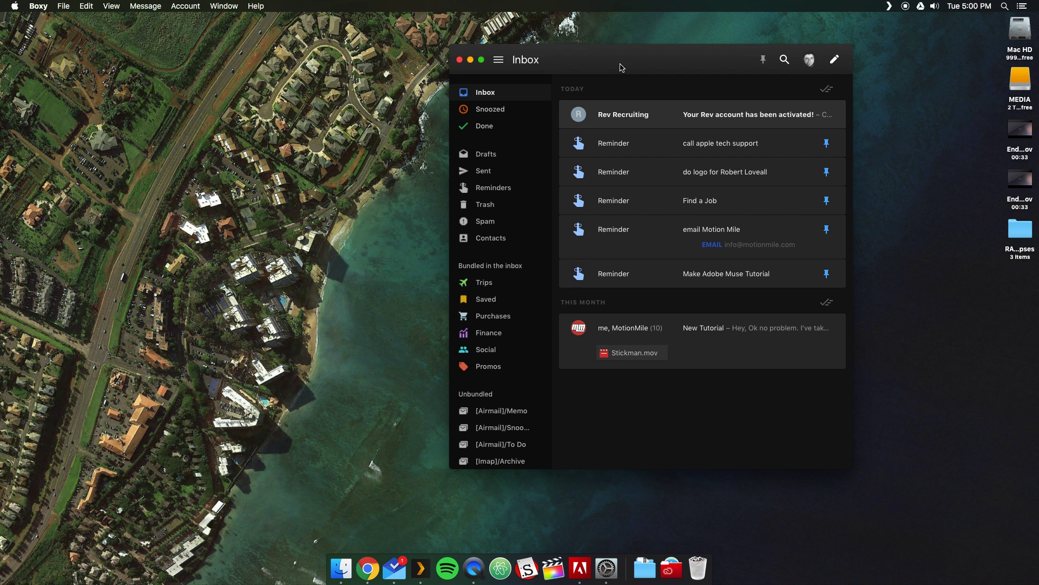